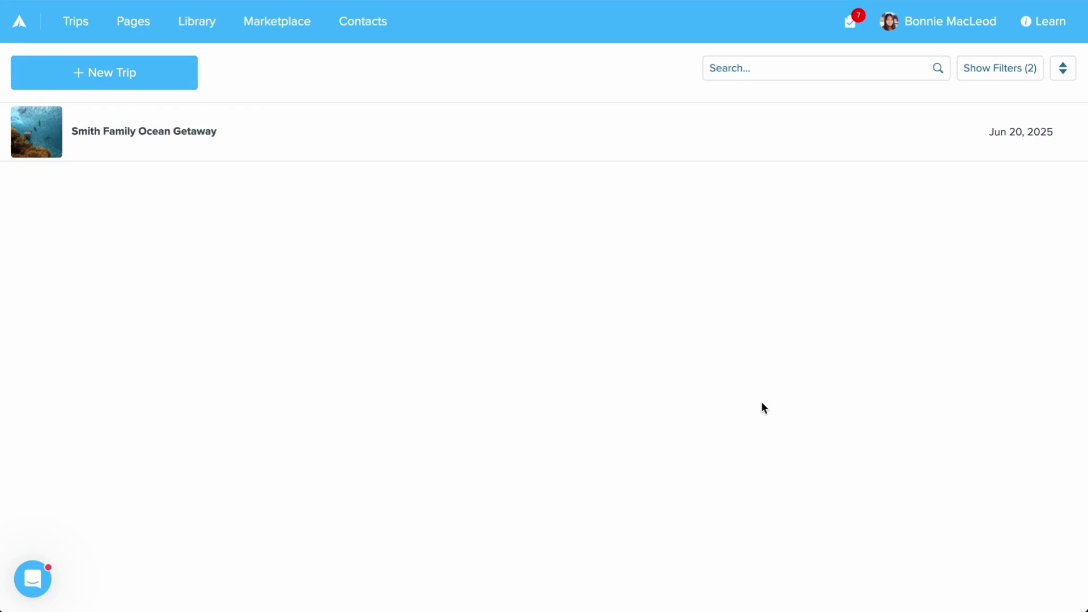
Create a New Supplier Invoice under the Smith Family Ocean Getaway trip via + Add New
click(207, 134)
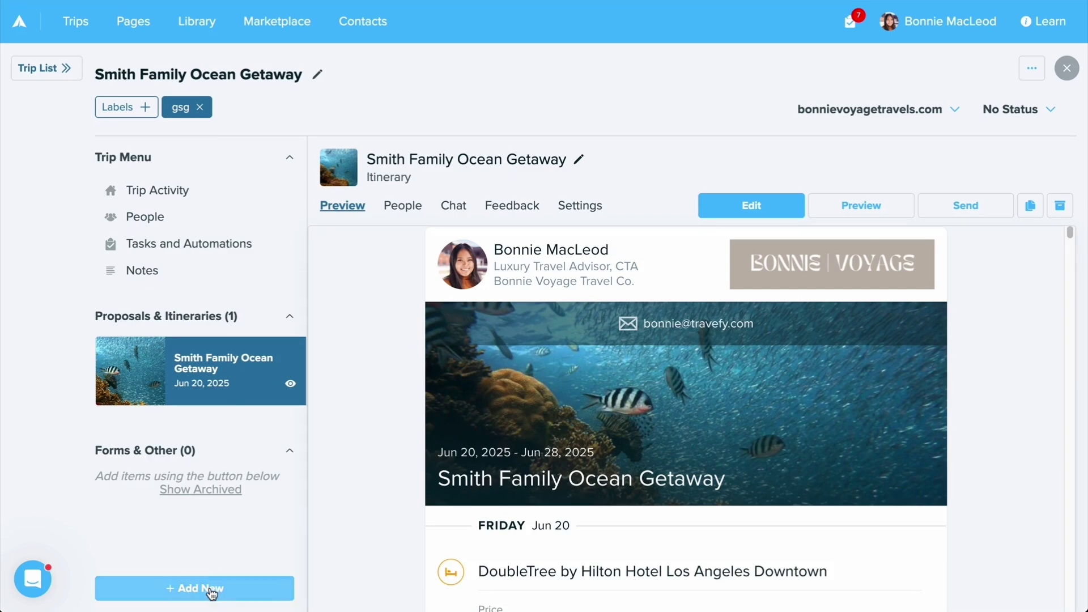
click(212, 591)
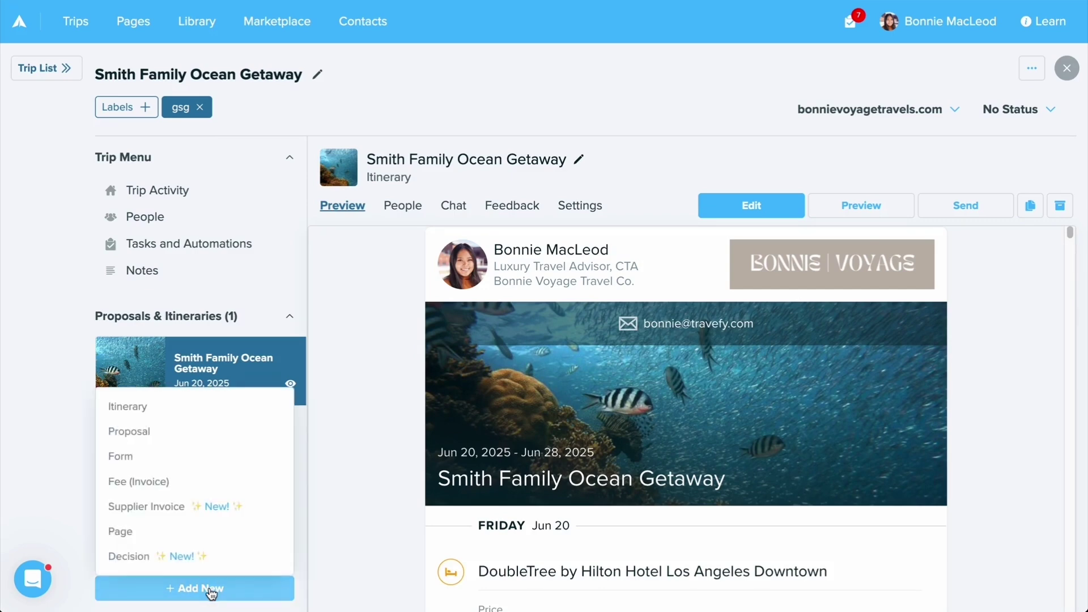
click(168, 513)
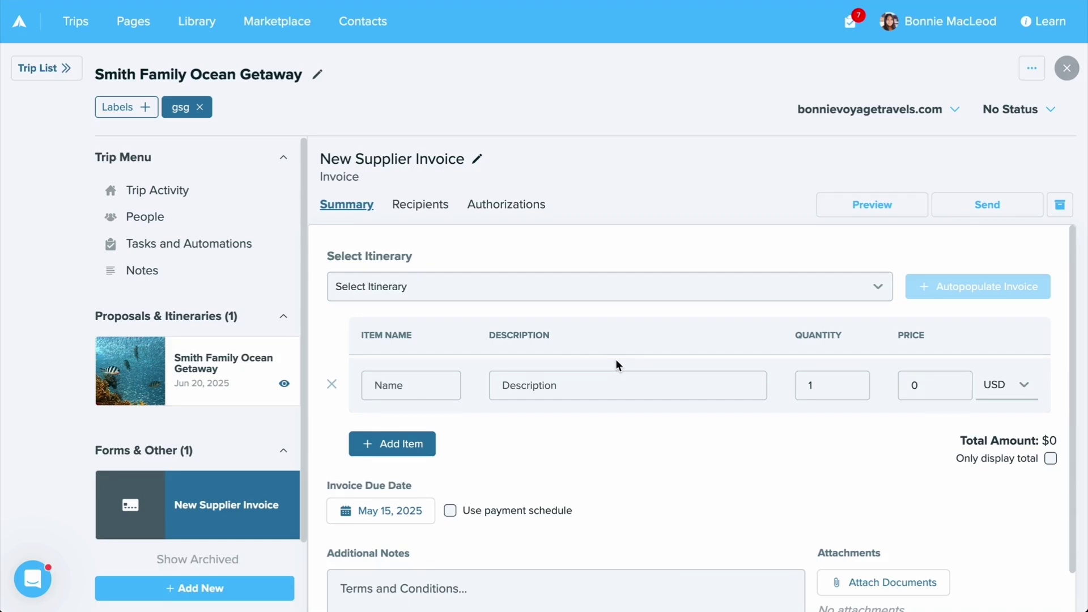
Link the invoice to the Smith Family Ocean Getaway itinerary and autopopulate its items, totalling $2,114.21
click(552, 293)
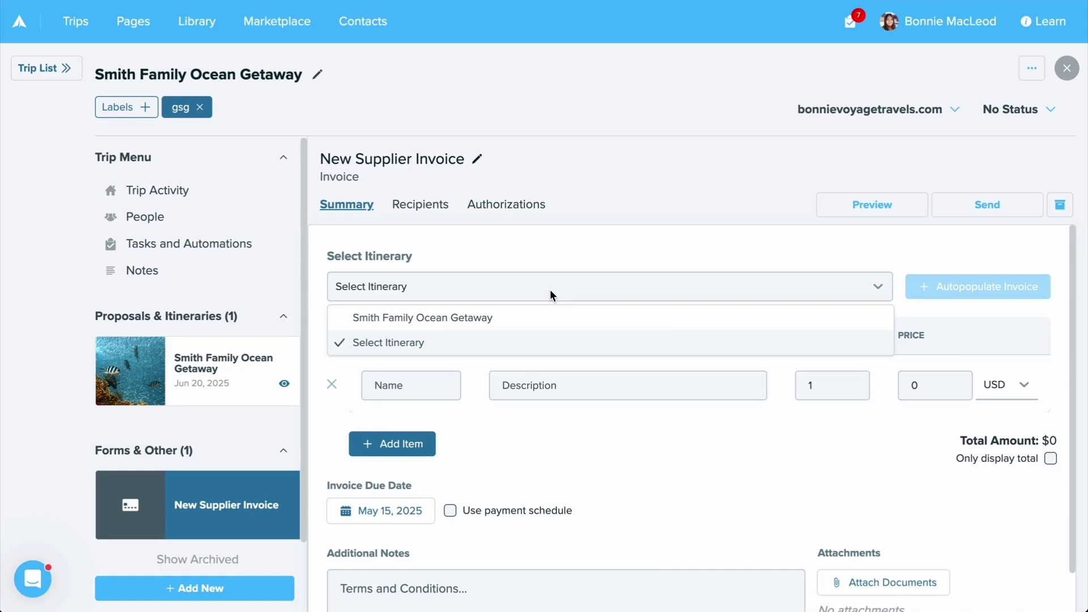
click(539, 318)
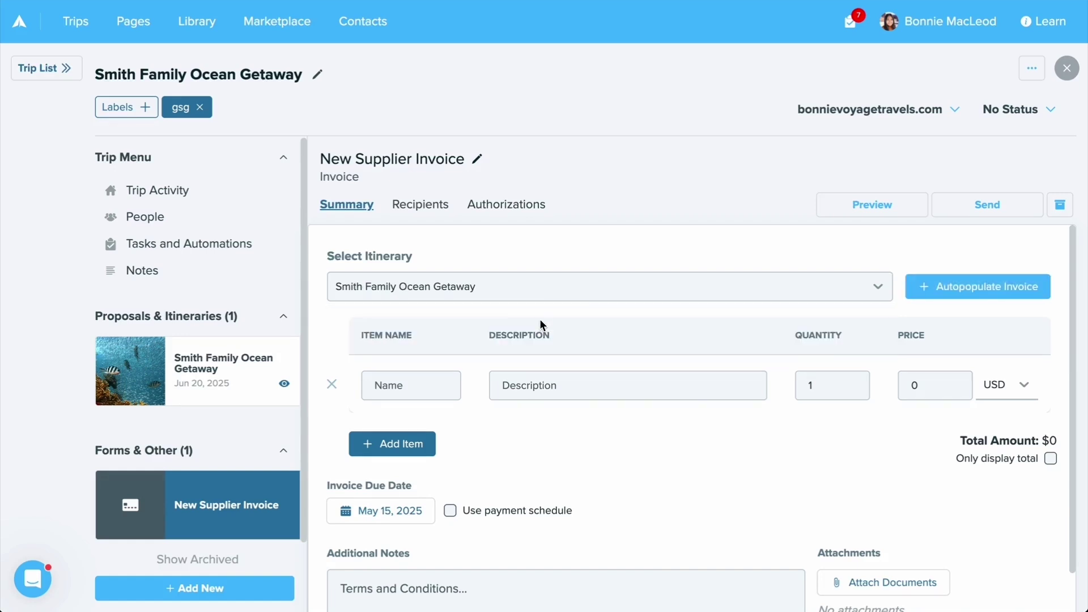
click(927, 300)
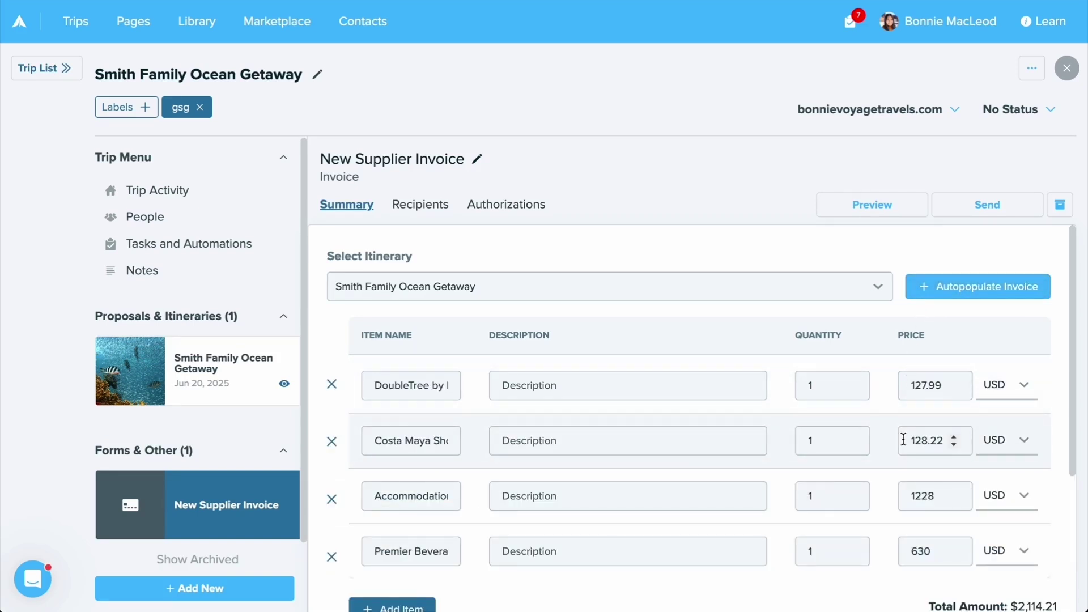
Describe the first item as the full pre-cruise hotel price and set Accommodation quantity to 2 ($3,342.21)
scroll(901, 374, down, 1)
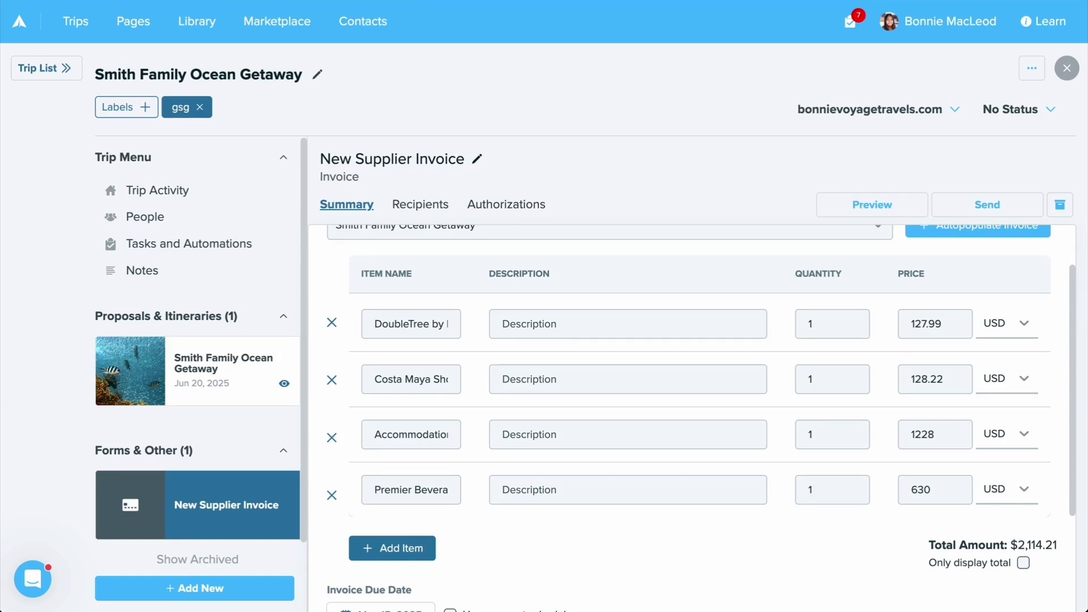
click(578, 323)
text(This is the full price of your pre-cruise hotel reservation.)
click(558, 352)
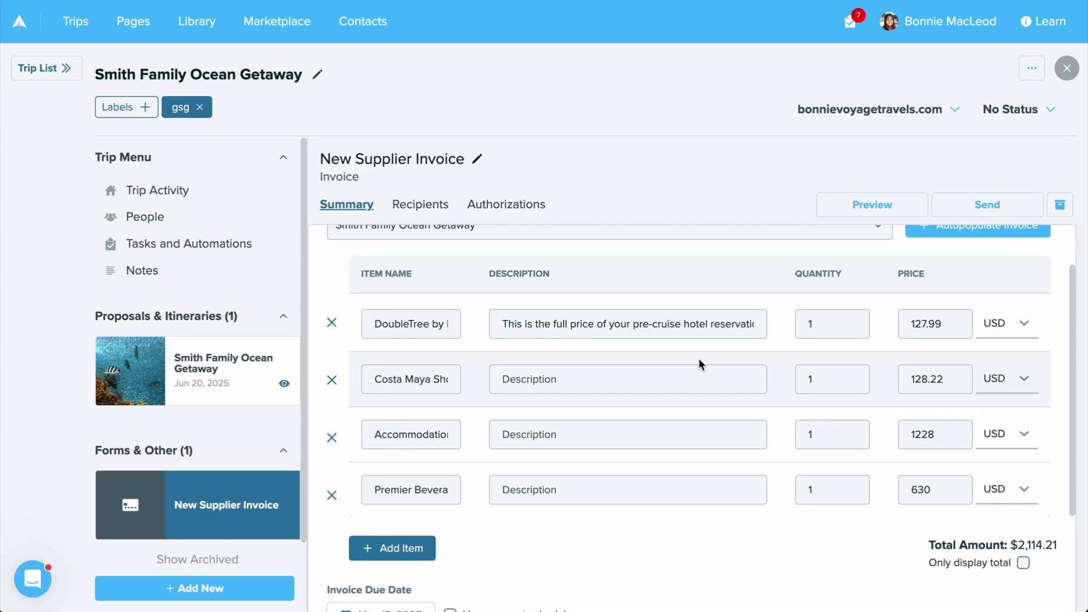
click(811, 434)
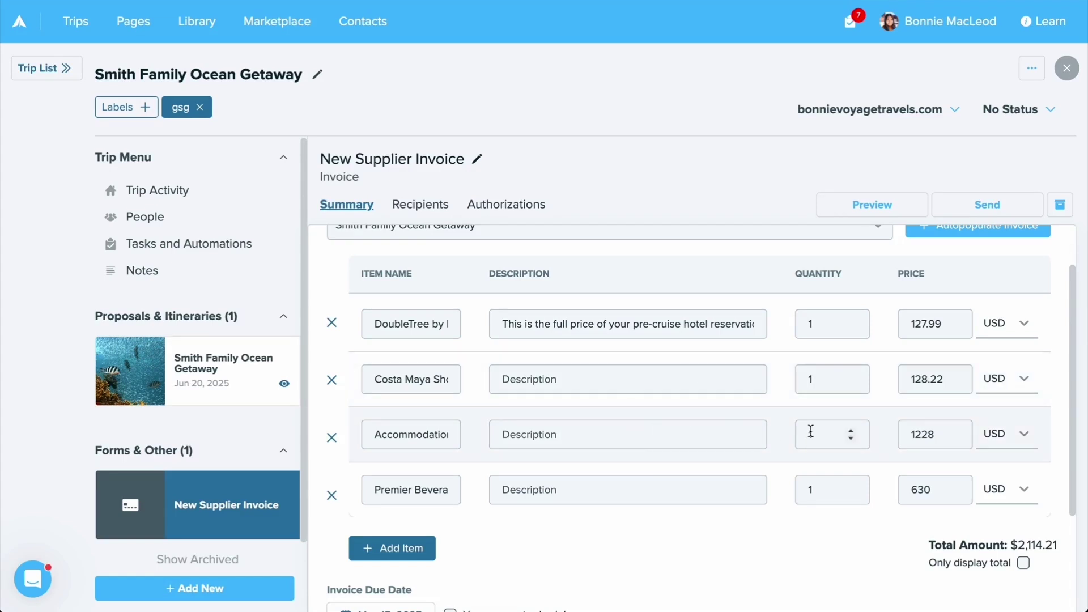
click(851, 433)
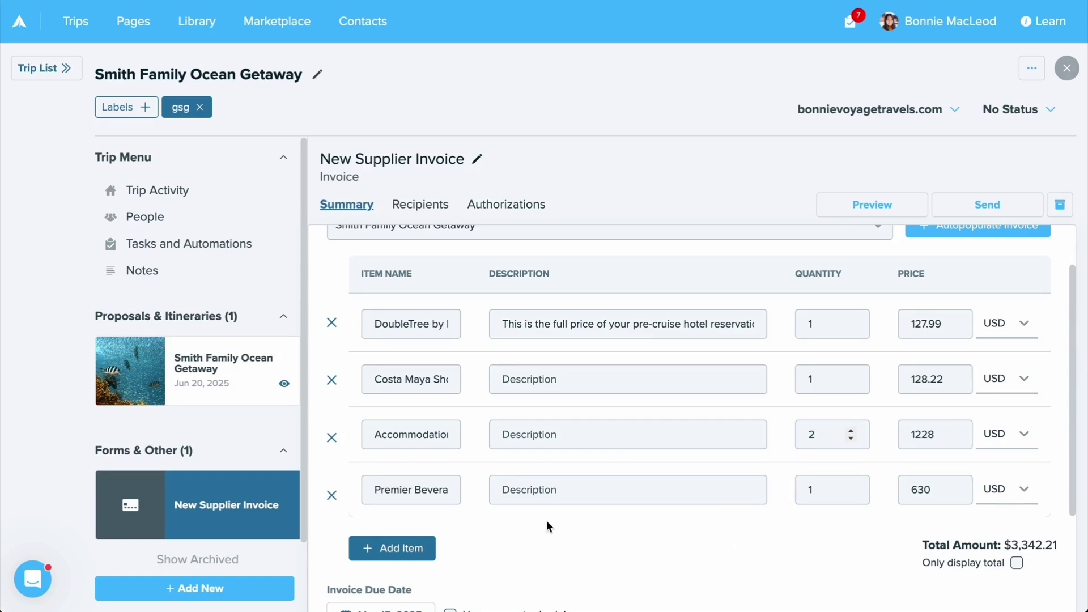
Add a 'Cruise Deposit' line item described as a non-refundable cabin-hold deposit
click(402, 547)
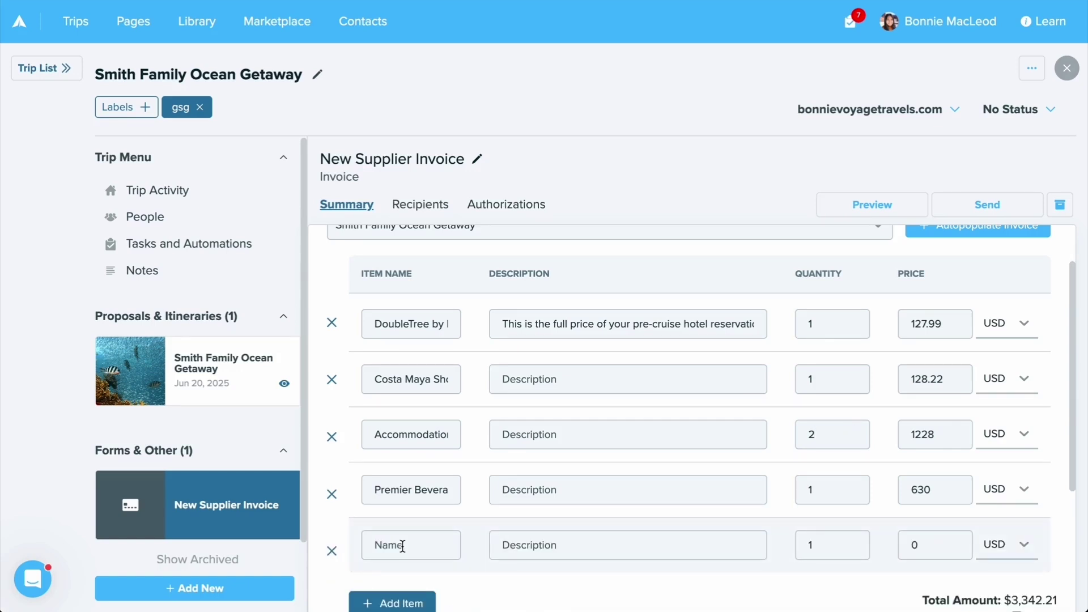
scroll(402, 541, down, 1)
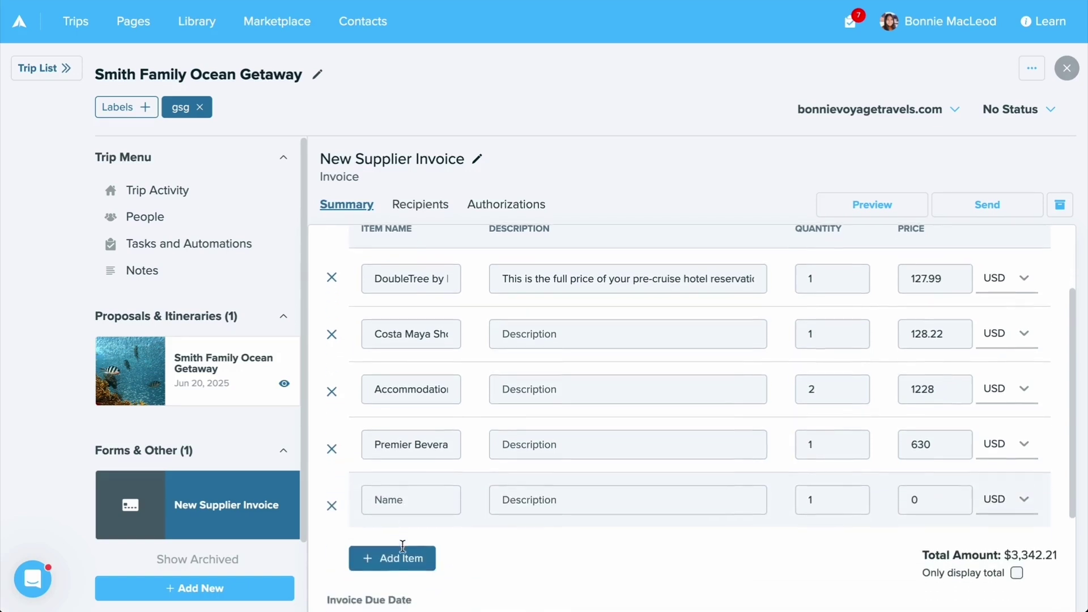
click(412, 505)
text(Cruise Deposit)
key(Tab)
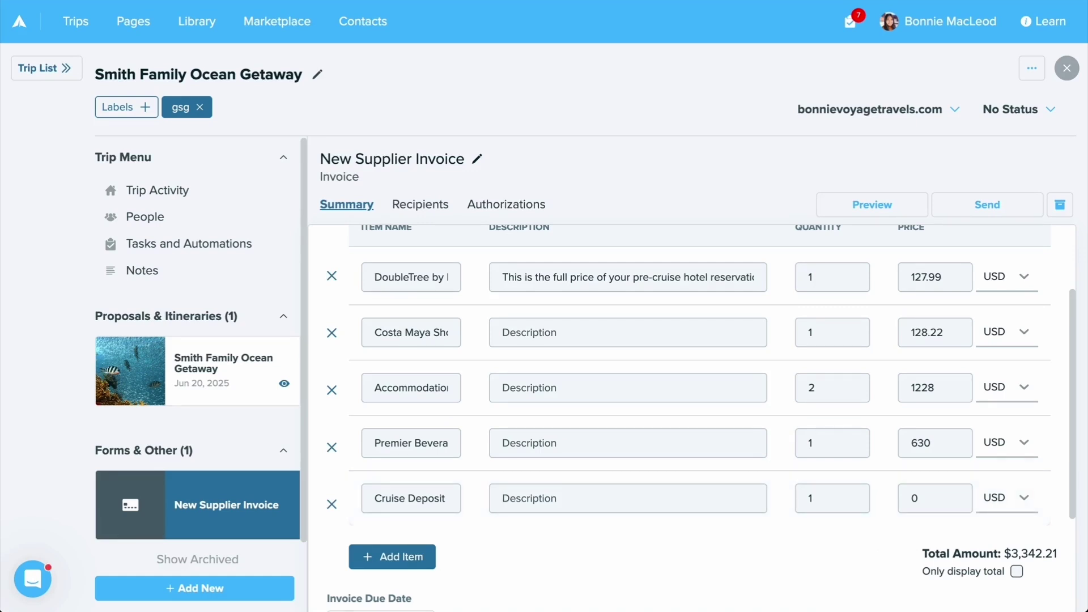
text(Non-refundable deposit to hold your cabin.)
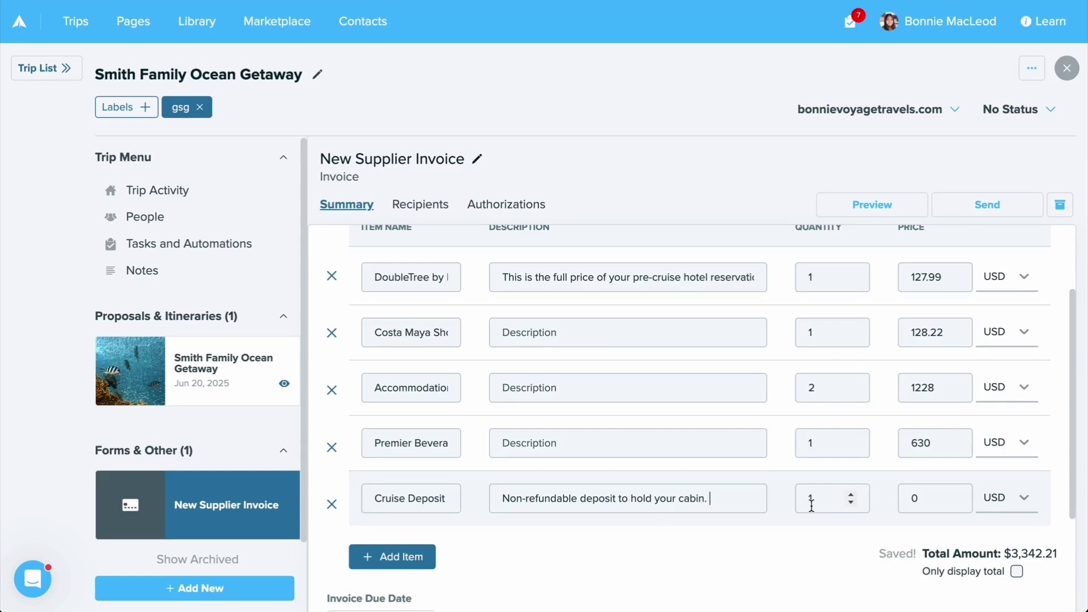
Price the Cruise Deposit at 150, keeping the currency in USD
click(919, 499)
key(BackSpace)
text(150)
click(1021, 502)
scroll(1035, 389, down, 3)
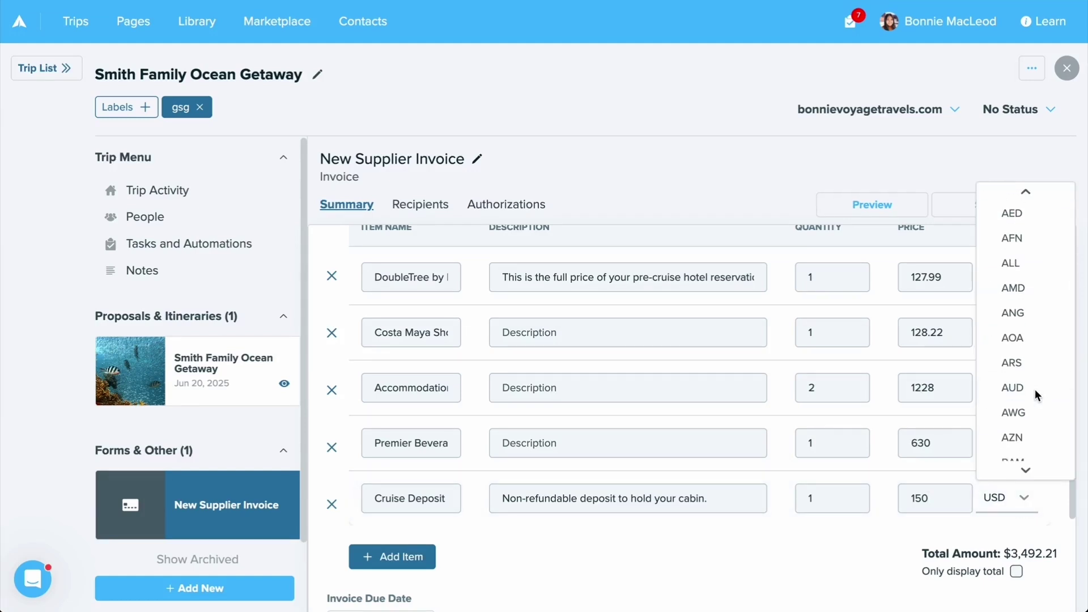
scroll(1035, 389, down, 3)
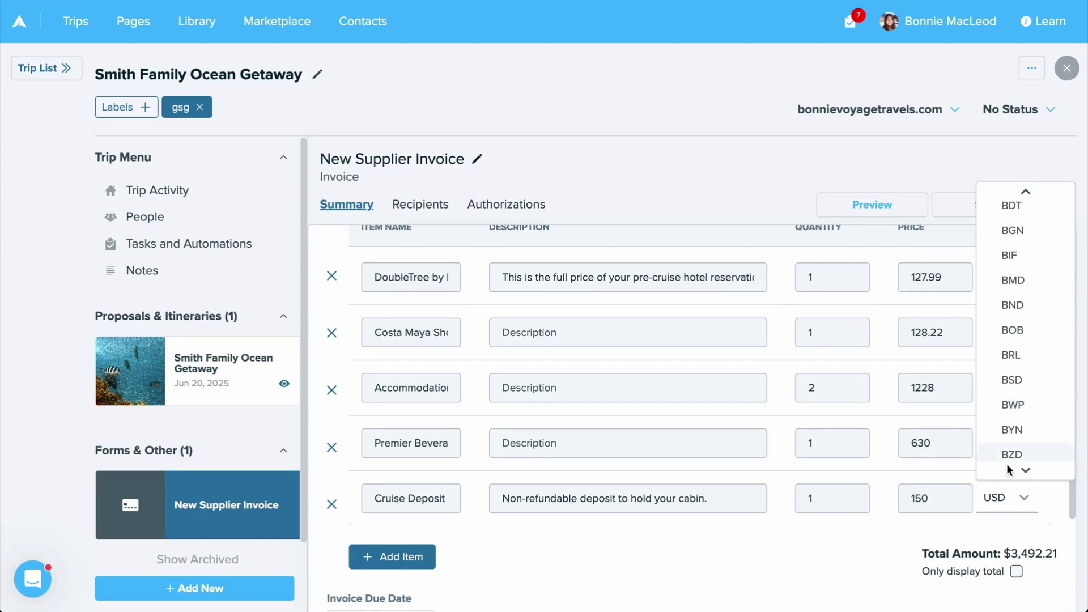
click(1032, 502)
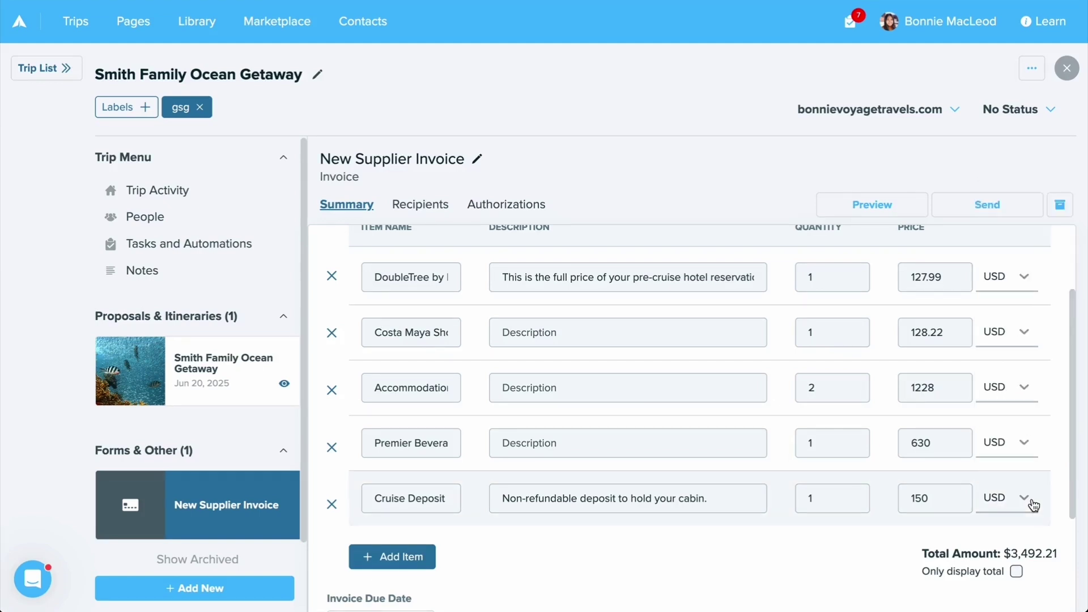
Turn on Use payment schedule, creating one Full Payment of $3,492.21 due May 15, 2025
scroll(1033, 488, down, 3)
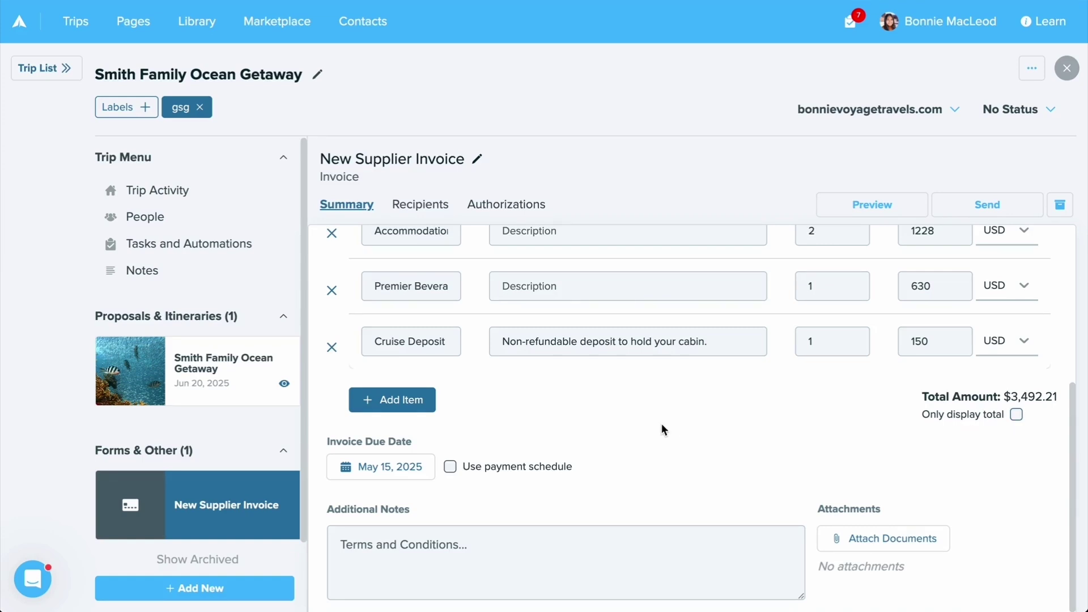
click(450, 467)
scroll(450, 469, down, 2)
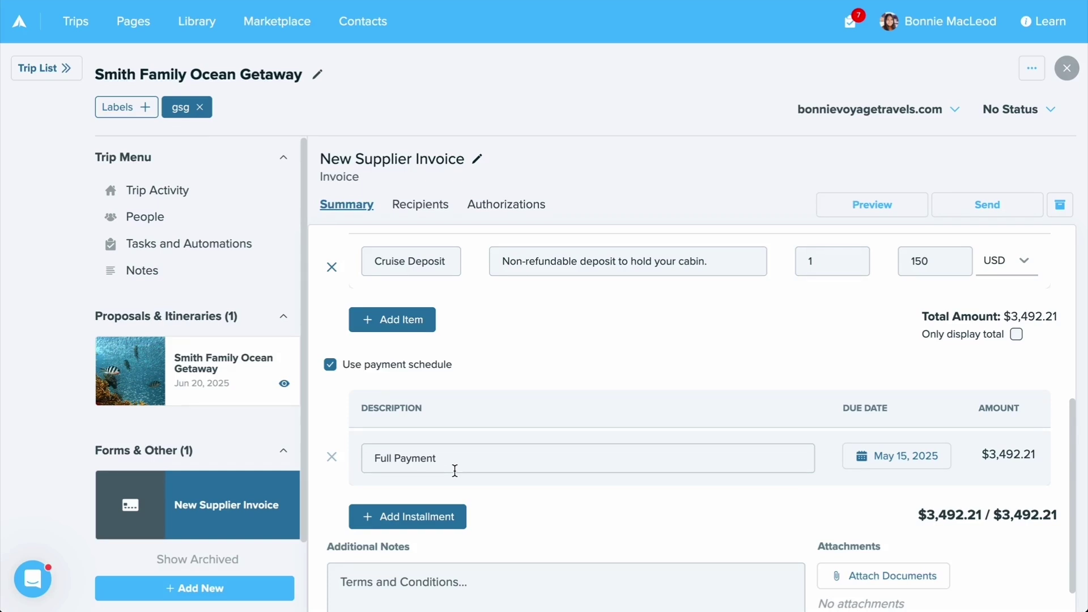
Add a second installment and make the first a $150 'Cruise Deposit' due Apr 18, 2025
click(444, 522)
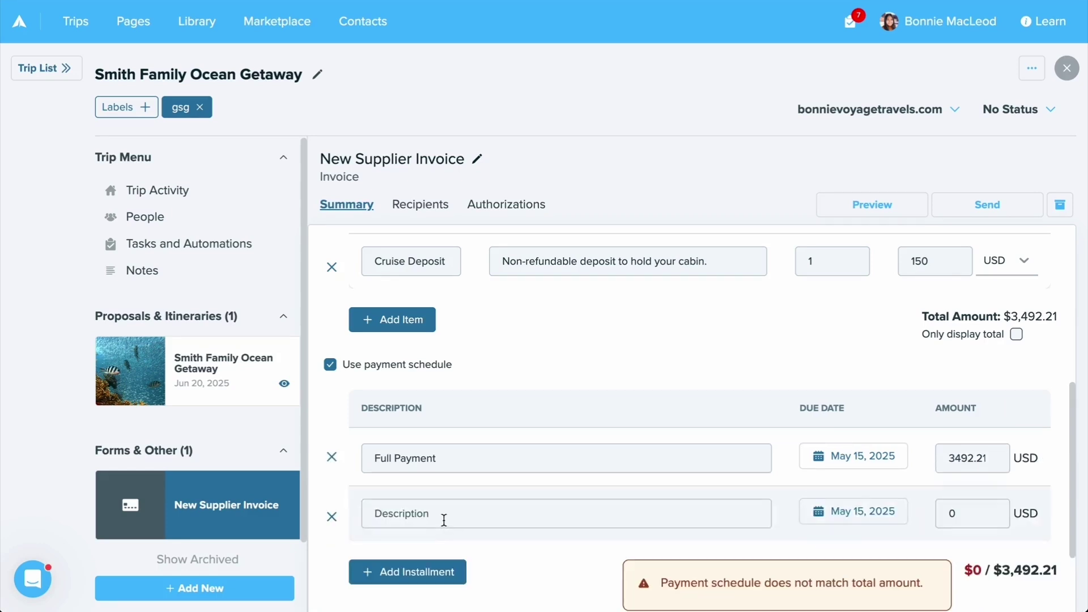
drag(461, 464, 376, 462)
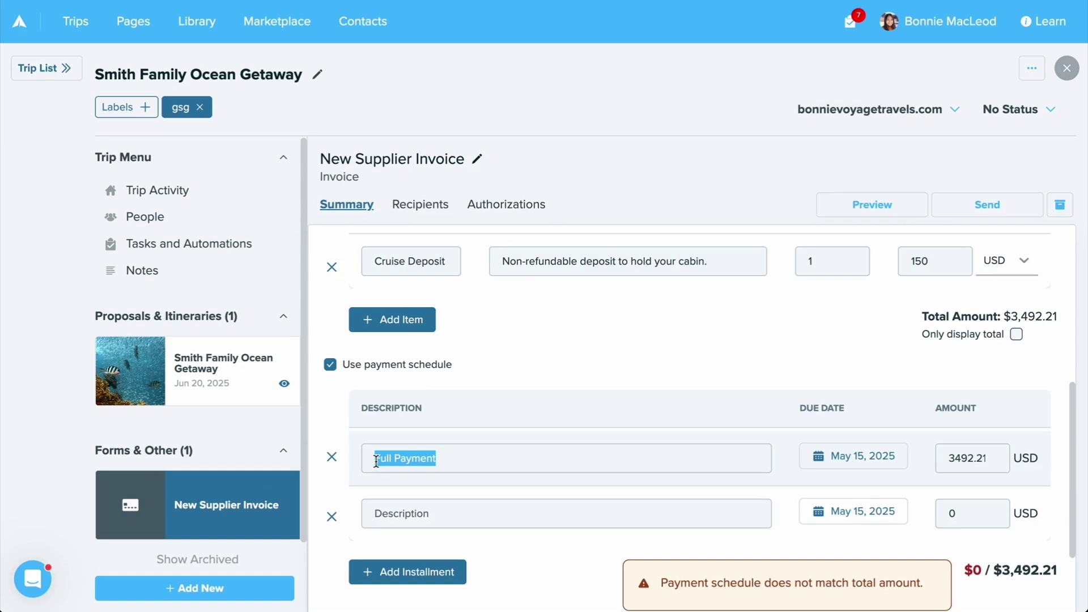
text(Cruise Deposit)
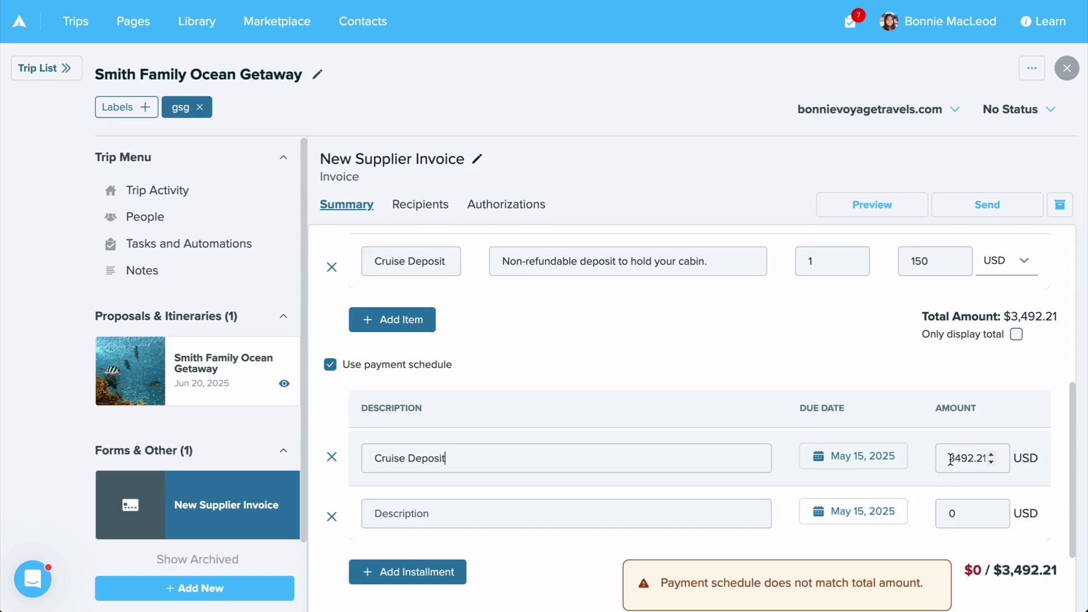
drag(950, 459, 991, 457)
text(150)
click(900, 466)
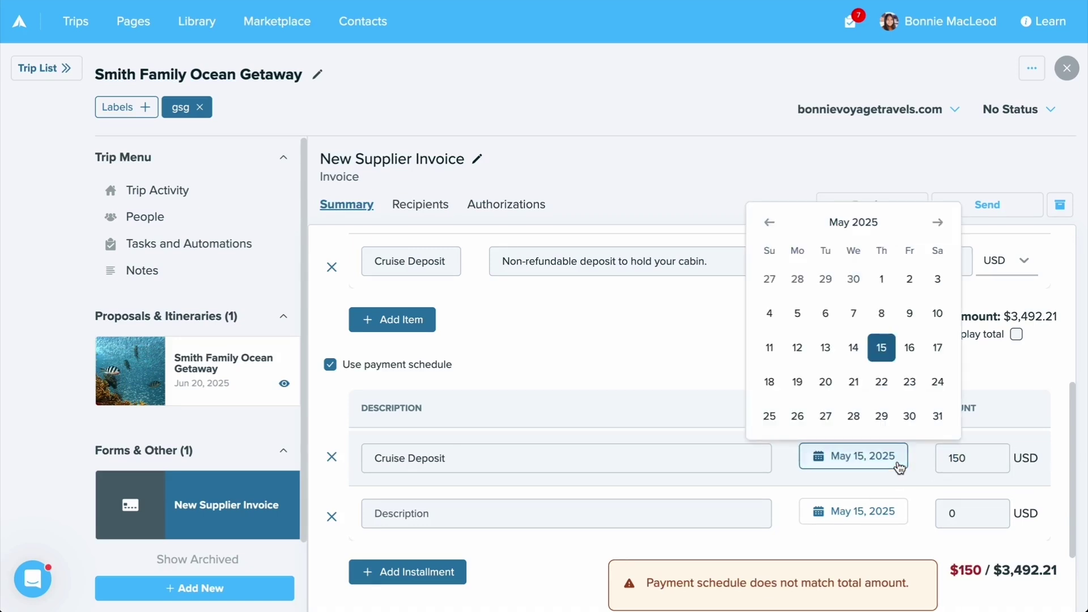
click(769, 222)
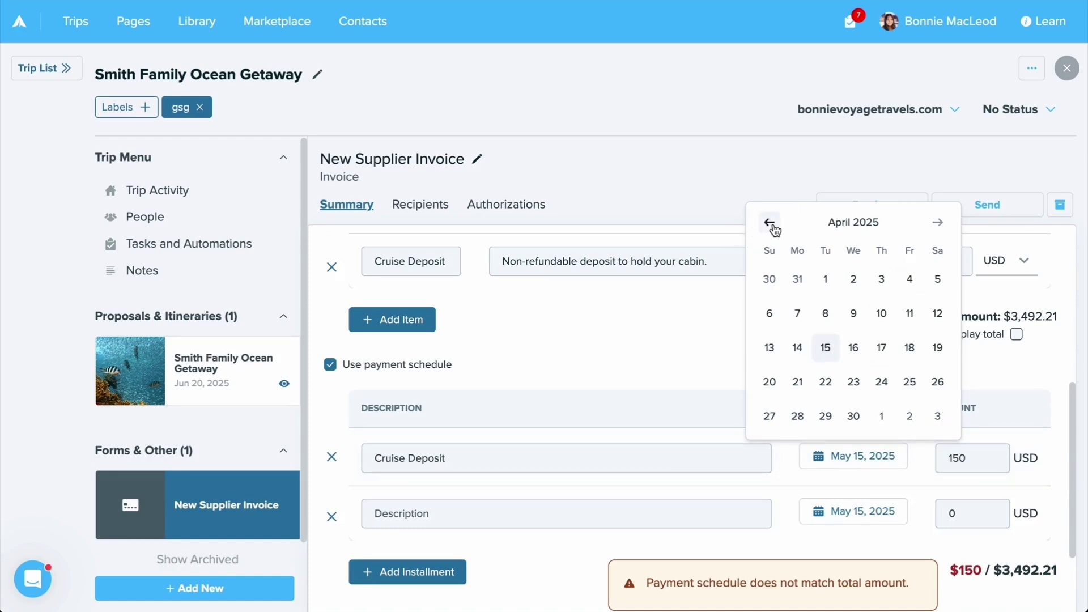
click(915, 352)
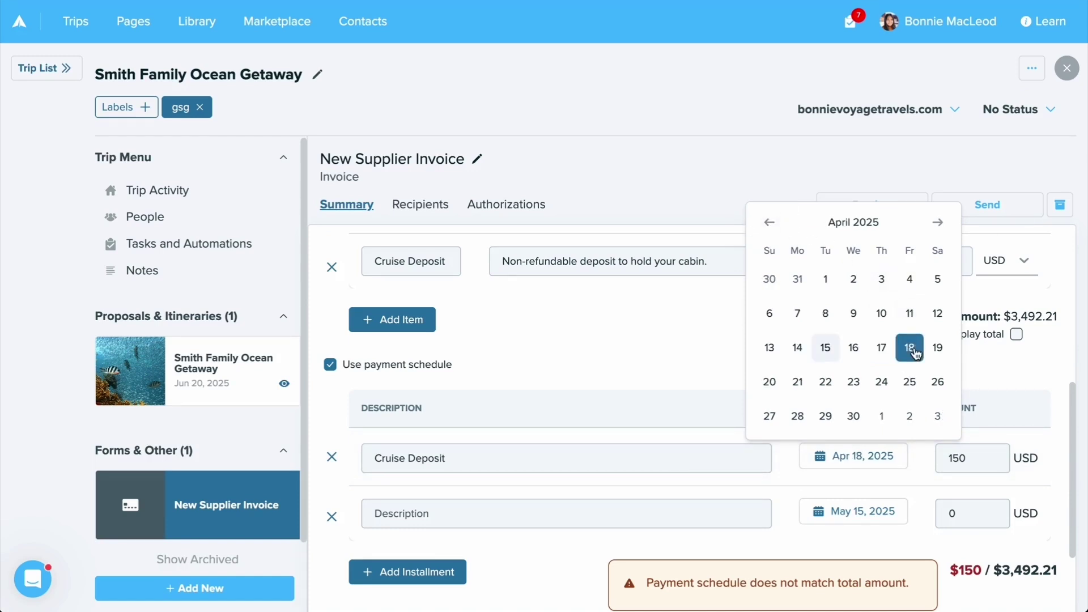
click(654, 502)
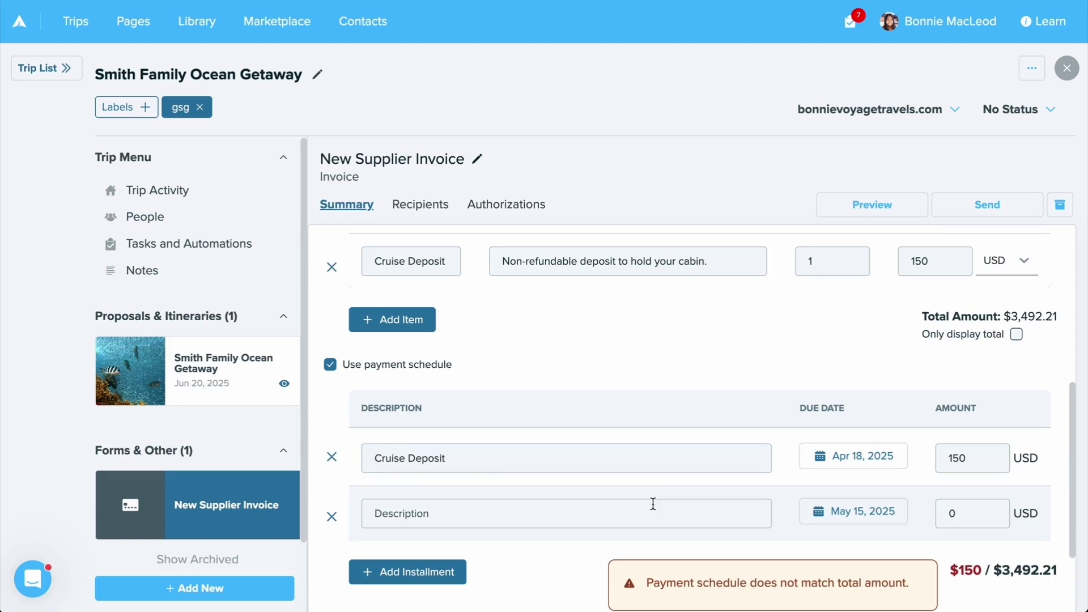
Set the second row to 'Second Installment', due Jun 15, 2025, for 3342.21
text(Second Installment)
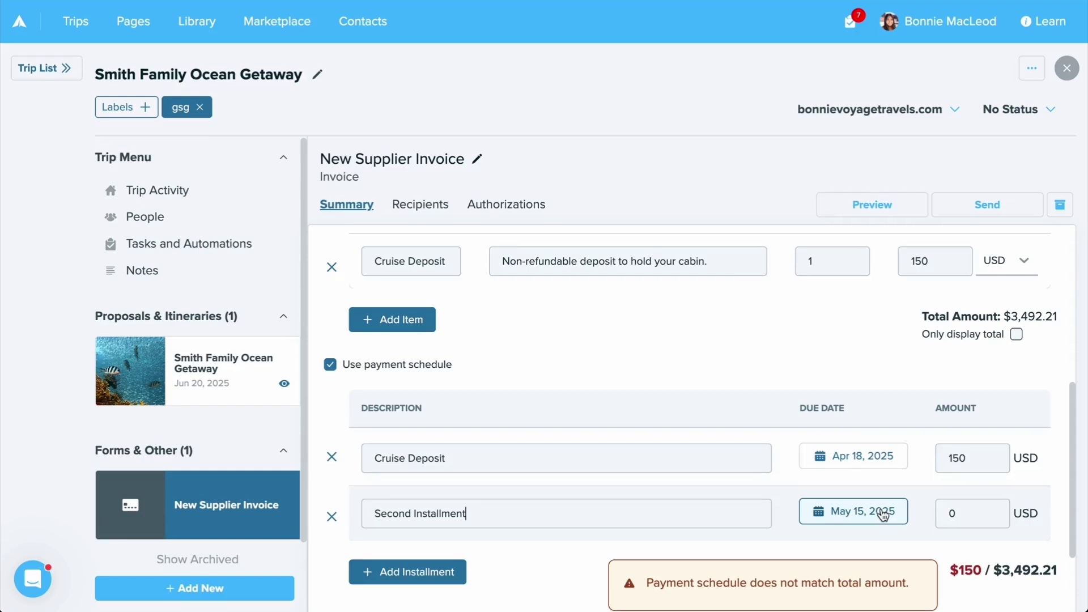
click(882, 514)
click(937, 277)
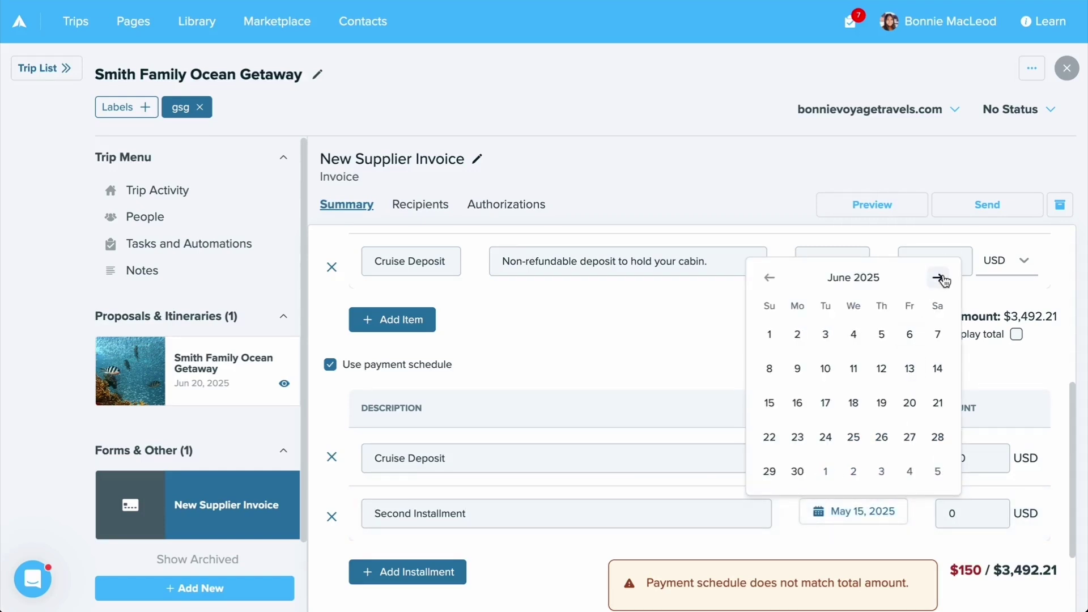
click(769, 403)
click(953, 513)
scroll(954, 512, down, 2)
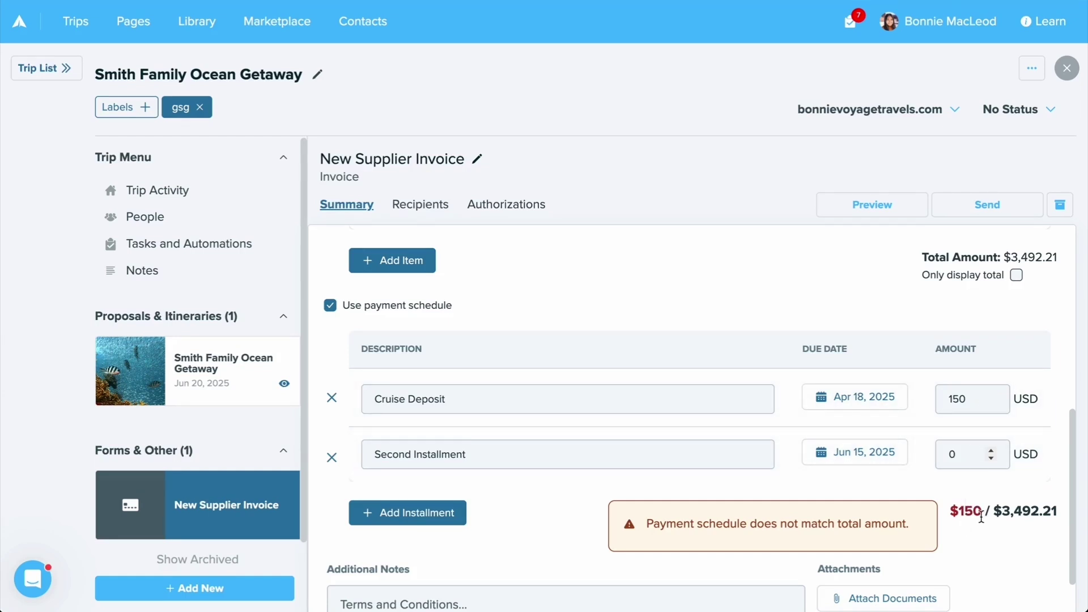
text(3342.21)
click(974, 482)
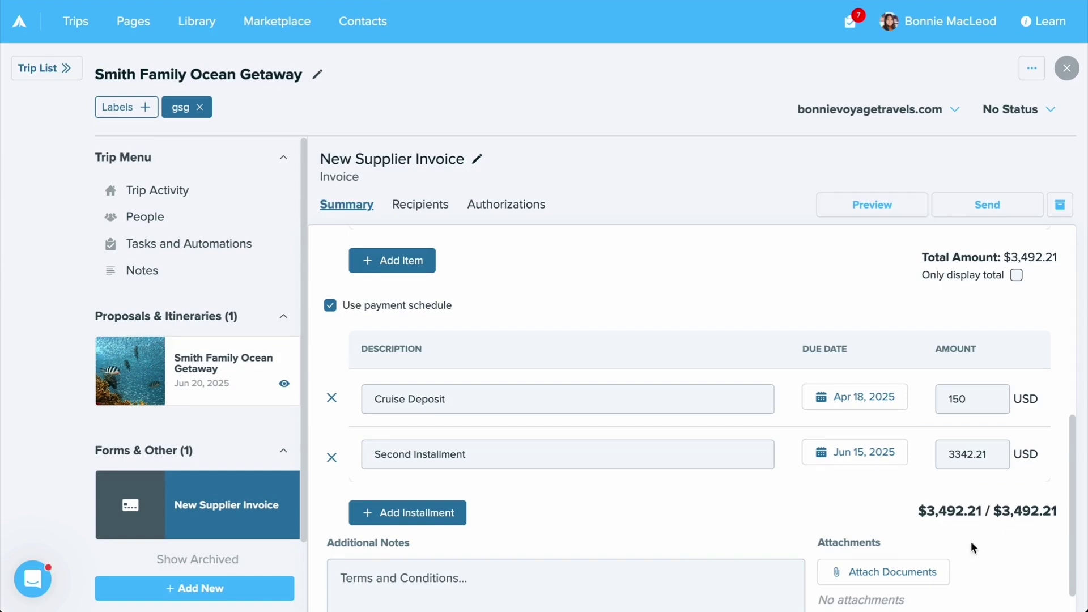
scroll(720, 499, down, 1)
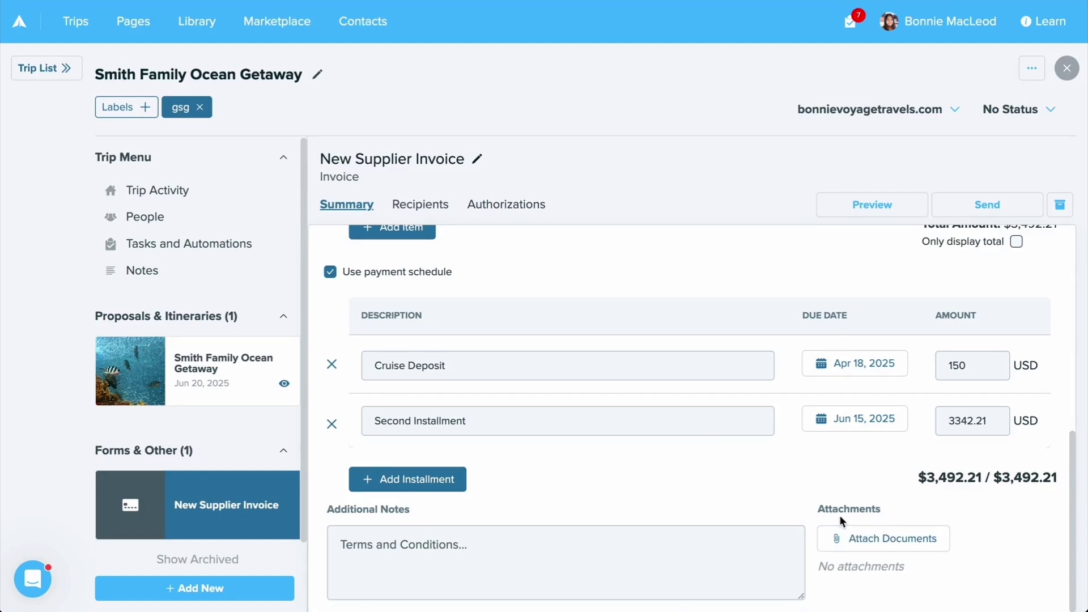
scroll(840, 519, up, 5)
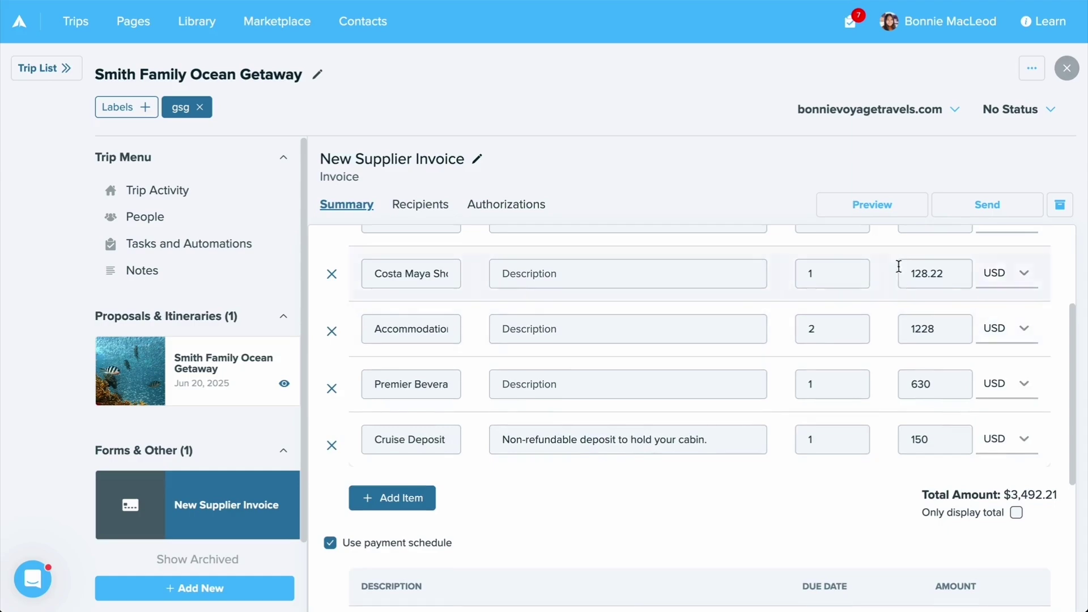
click(865, 208)
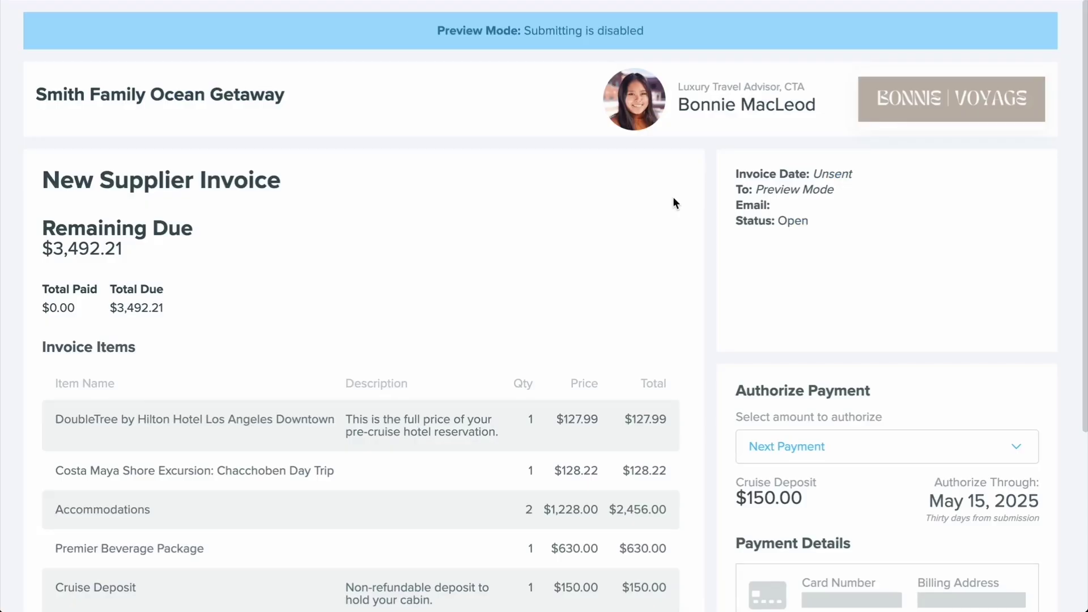
scroll(672, 196, down, 1)
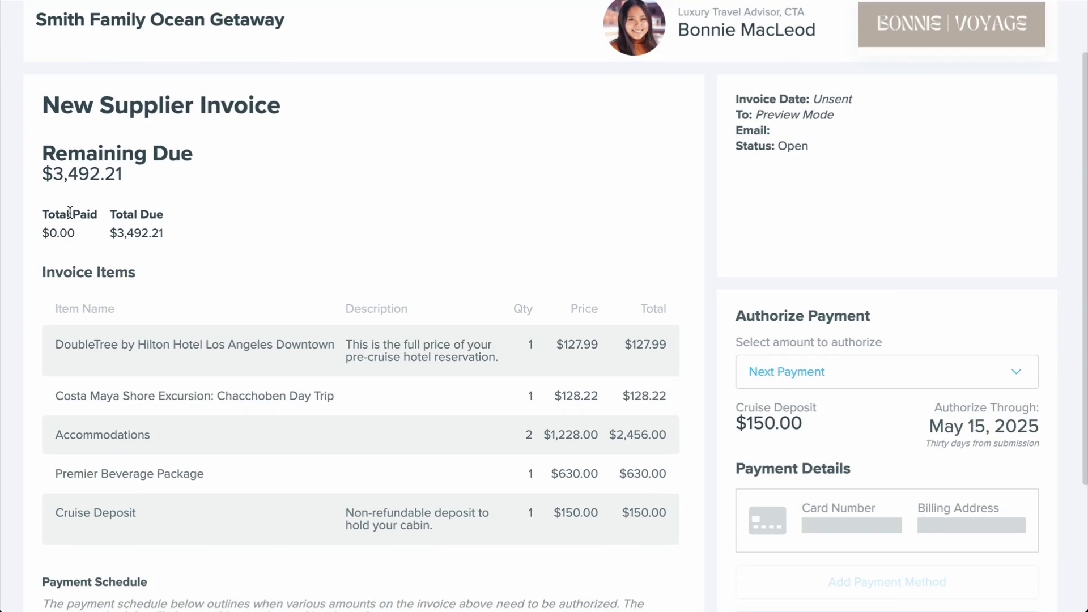
scroll(250, 263, down, 1)
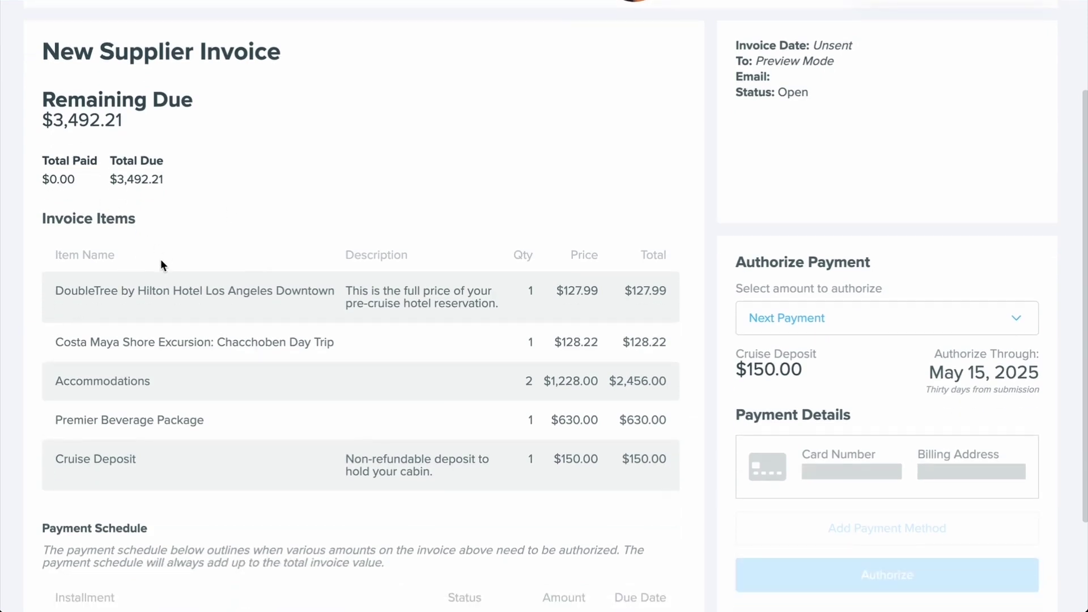
scroll(204, 487, down, 2)
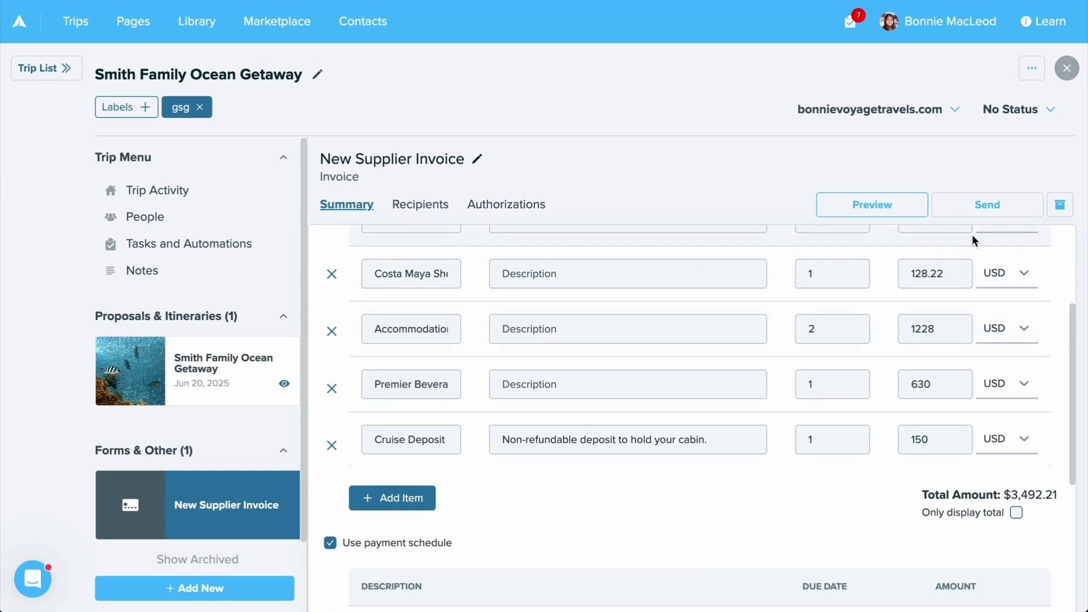
Start sending the invoice and add the trip's traveler as the email recipient
click(993, 217)
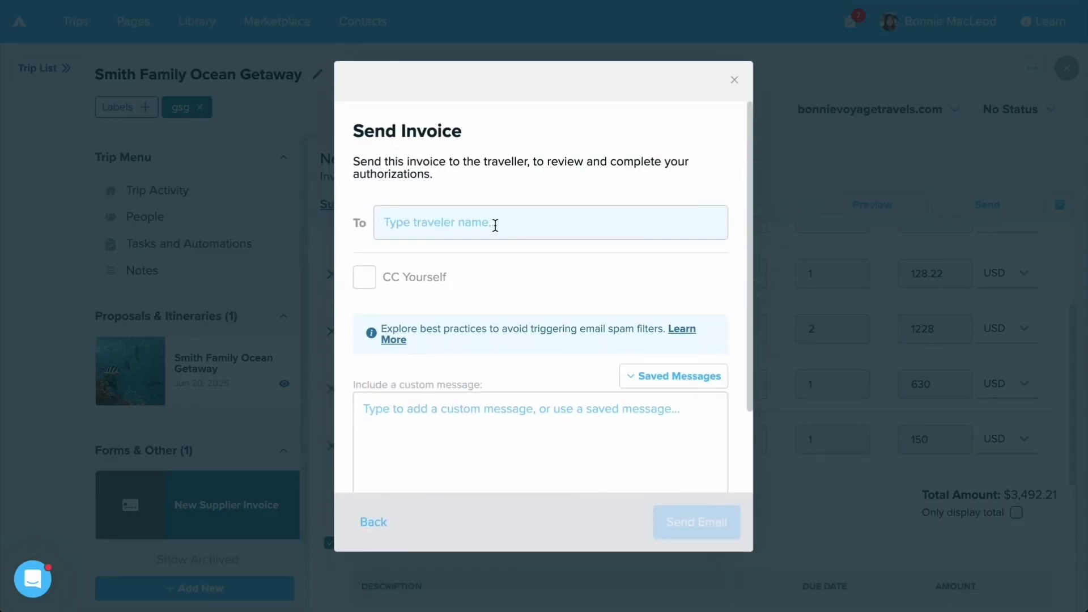
scroll(482, 218, down, 1)
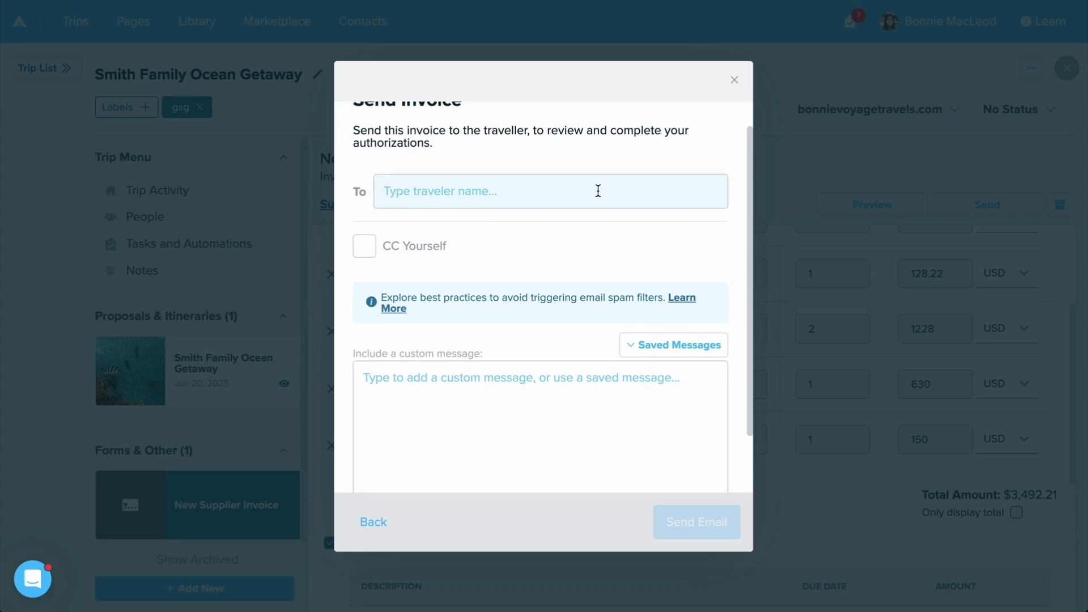
text(cynthia)
click(539, 288)
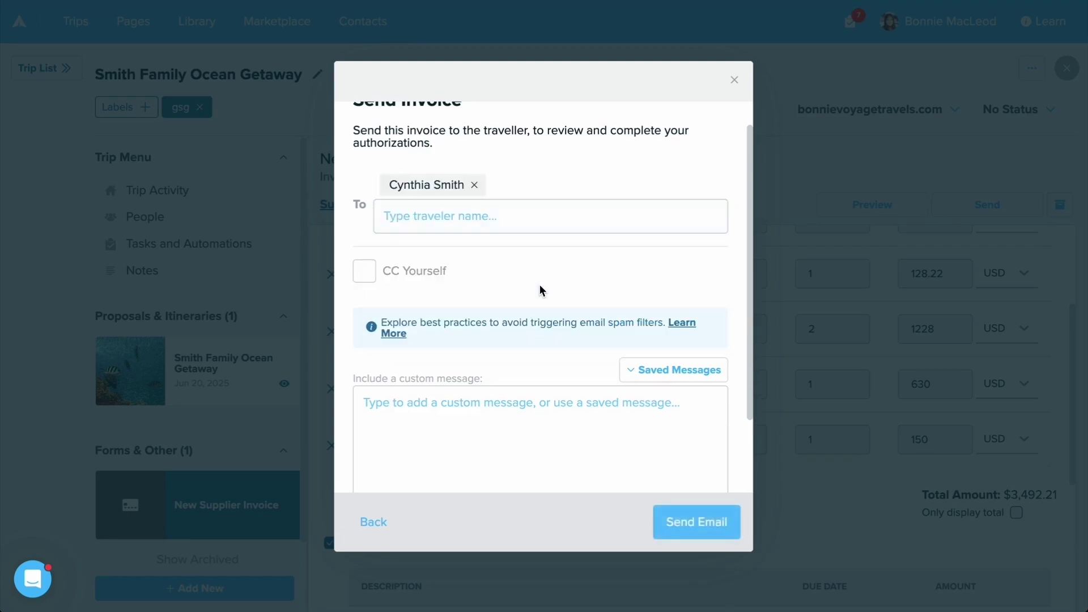
CC yourself, skip the saved message templates, and send the invoice email
scroll(450, 365, down, 2)
click(450, 365)
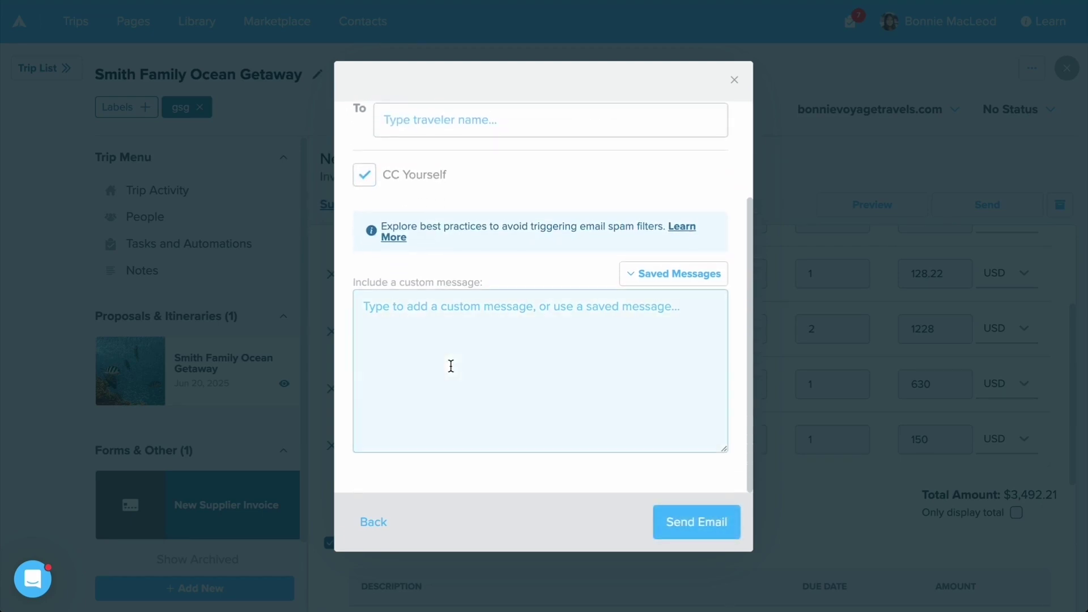
click(683, 273)
scroll(625, 398, down, 3)
click(379, 391)
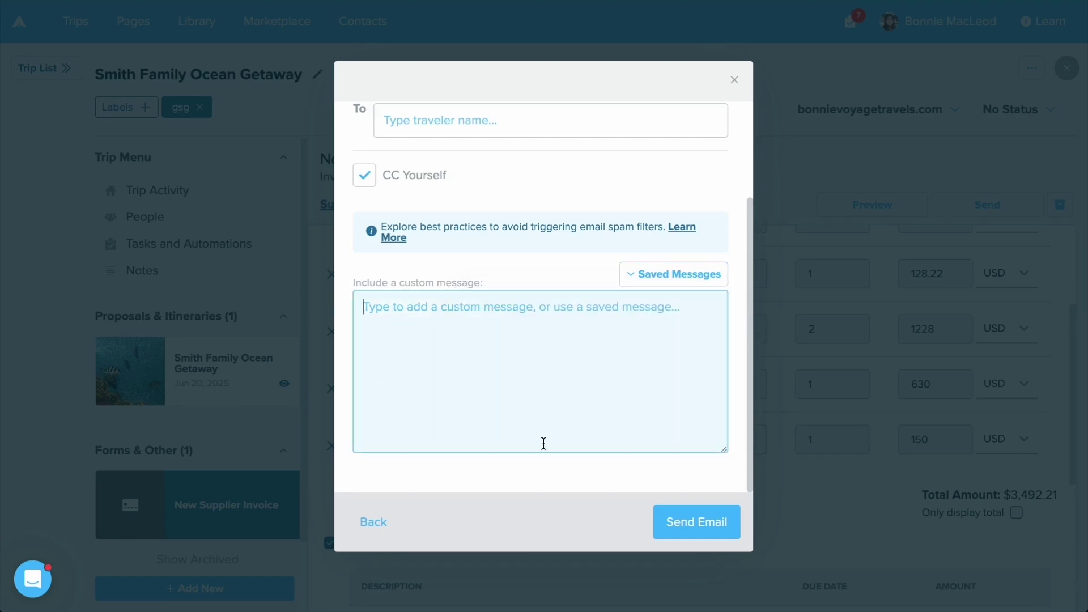
click(706, 535)
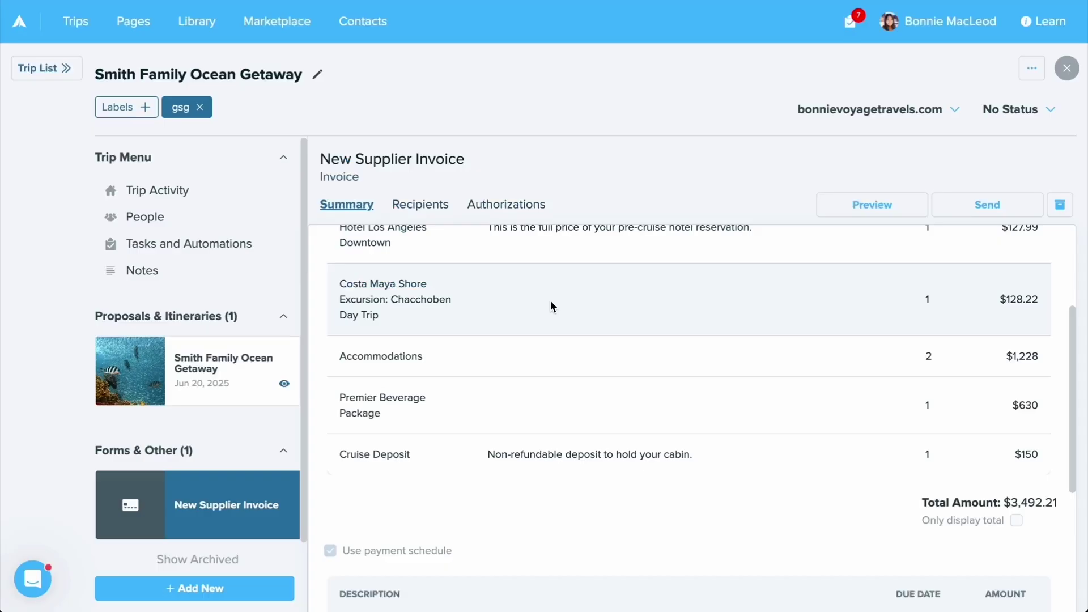
Check the Recipients tab for the recipient and sent date, then view the agent's copy in Gmail
click(409, 204)
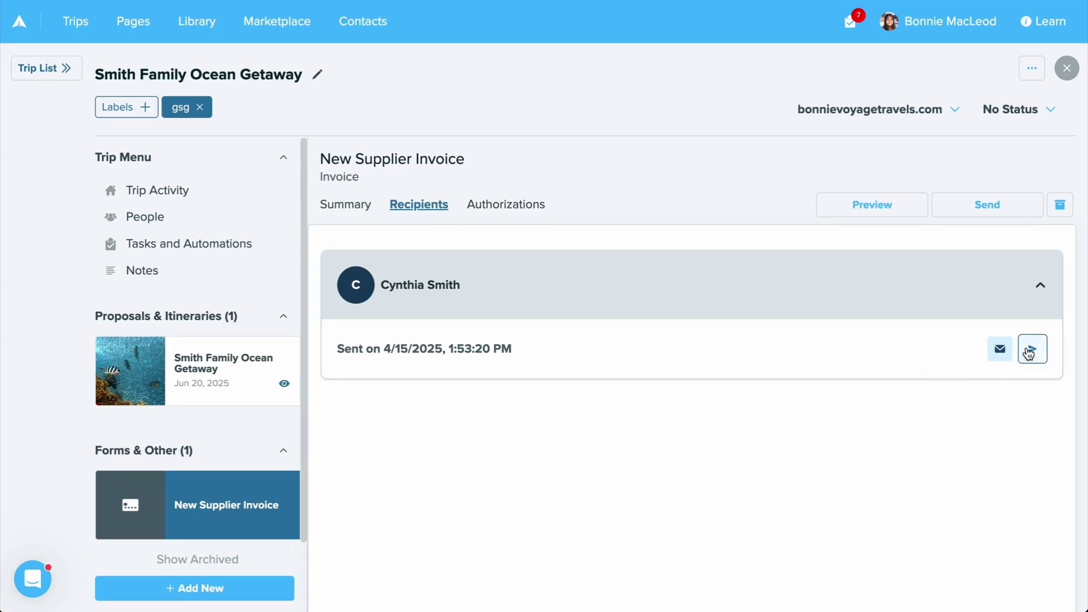
click(1002, 350)
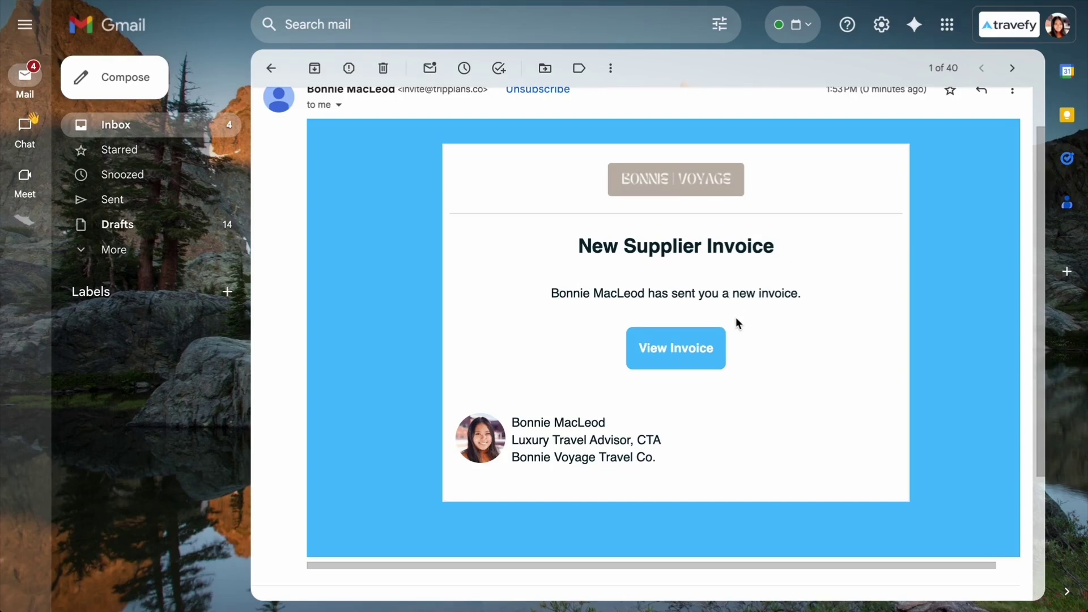
Follow the email's View Invoice link to the client invoice page showing $3,492.21 due
click(707, 355)
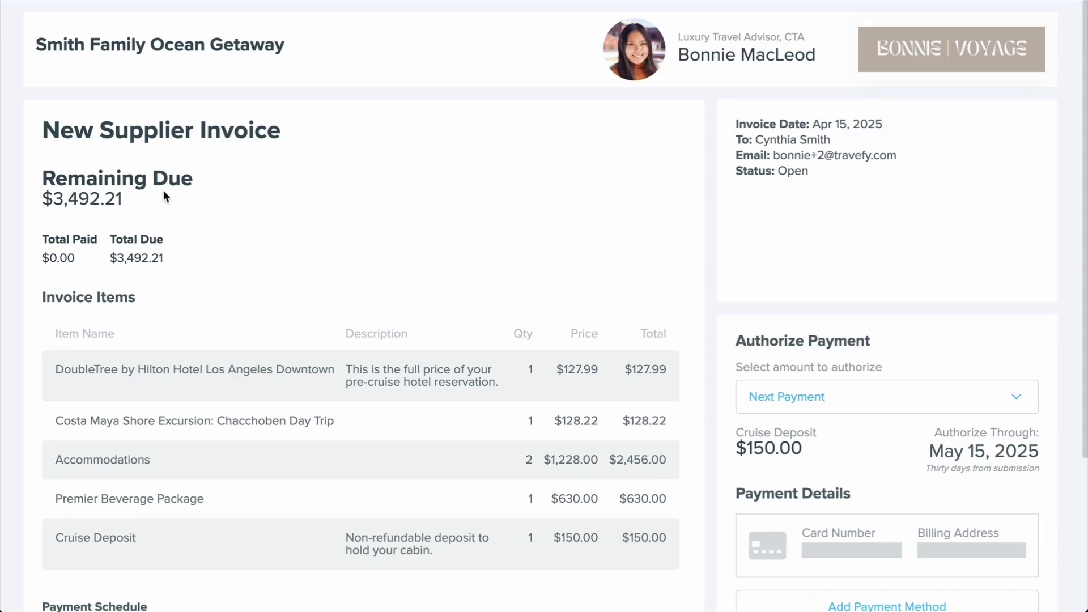
Change the authorization amount from the $150 next payment to a Custom Amount of 100 USD
scroll(603, 337, down, 4)
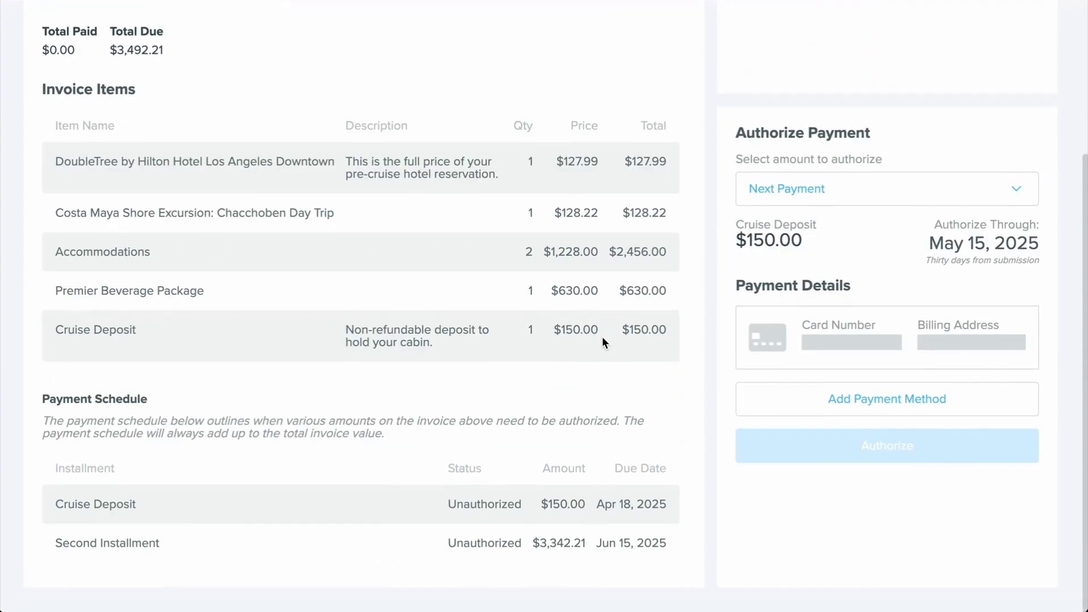
scroll(601, 336, up, 3)
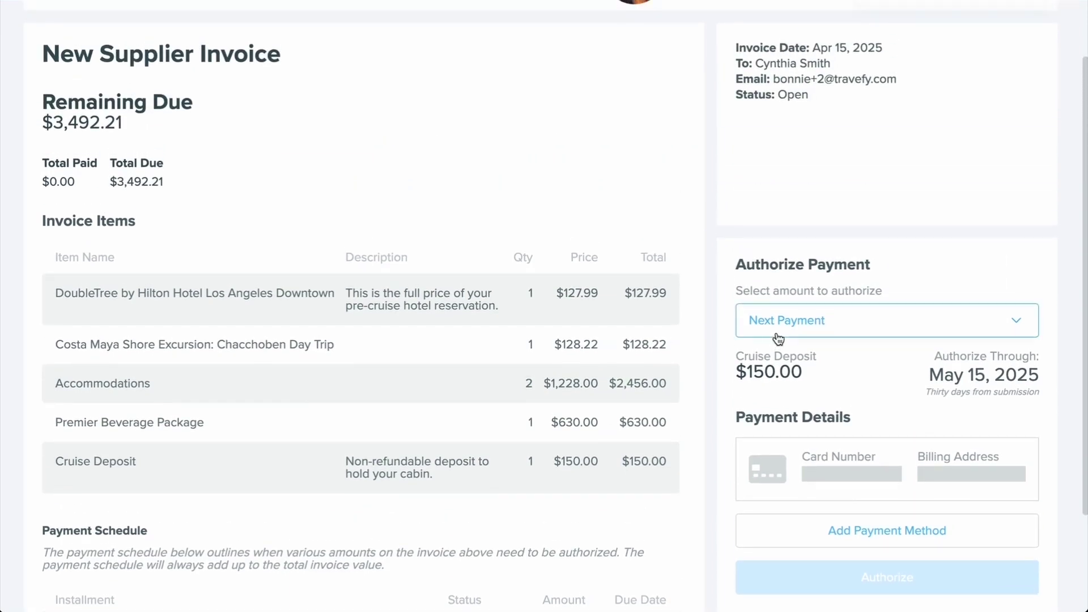
click(779, 336)
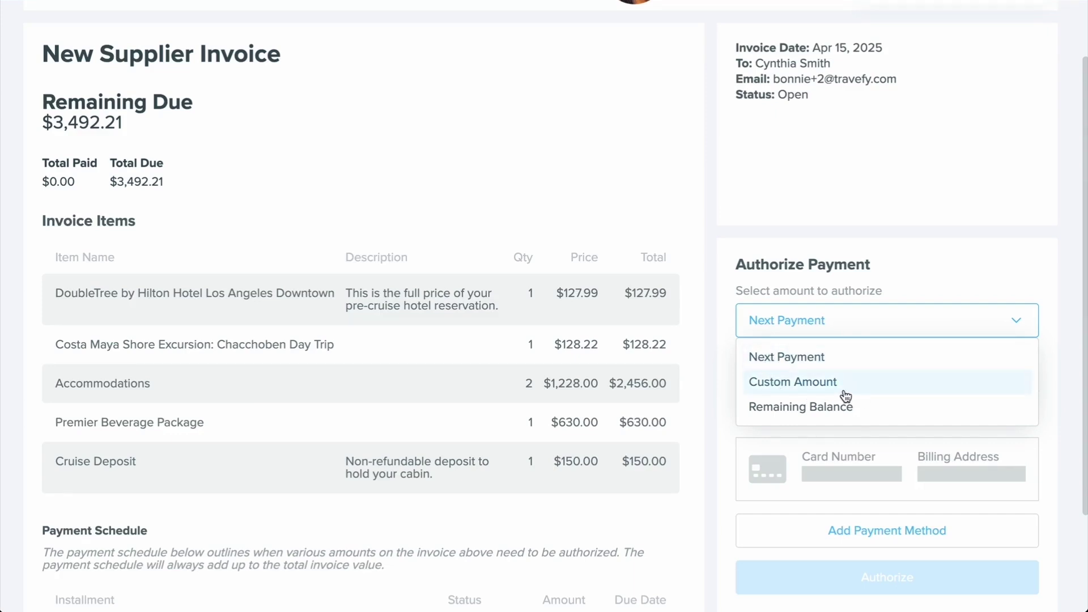
click(886, 268)
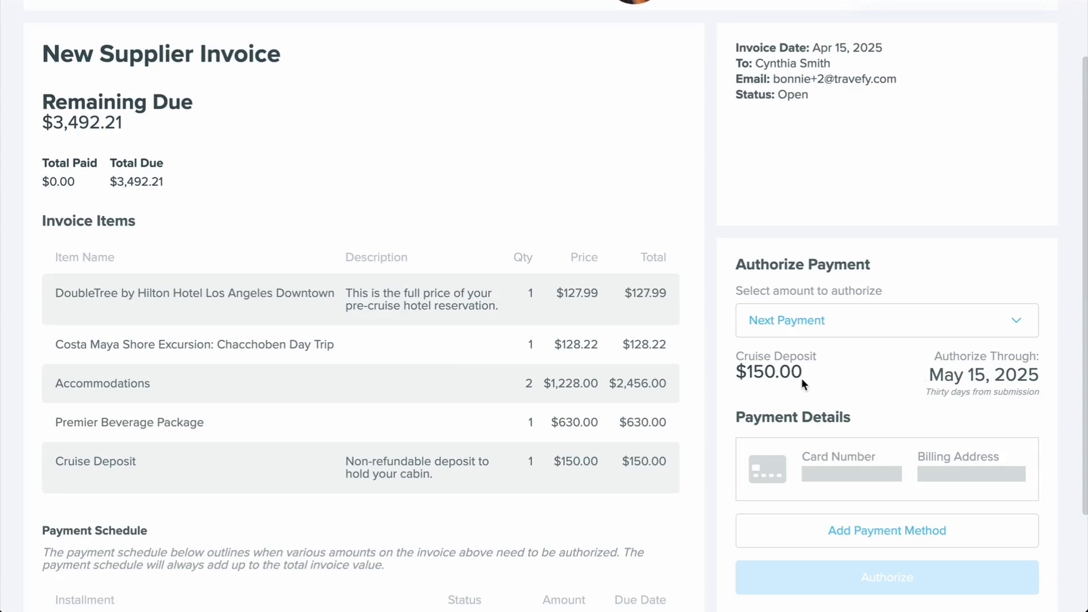
click(800, 328)
click(828, 382)
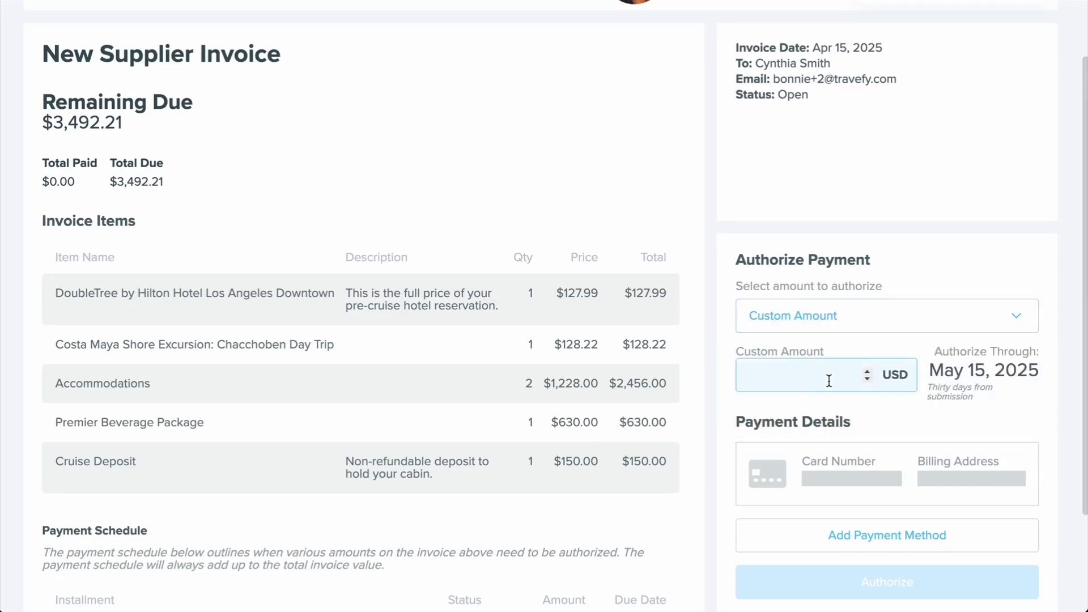
click(789, 384)
text(100)
click(856, 414)
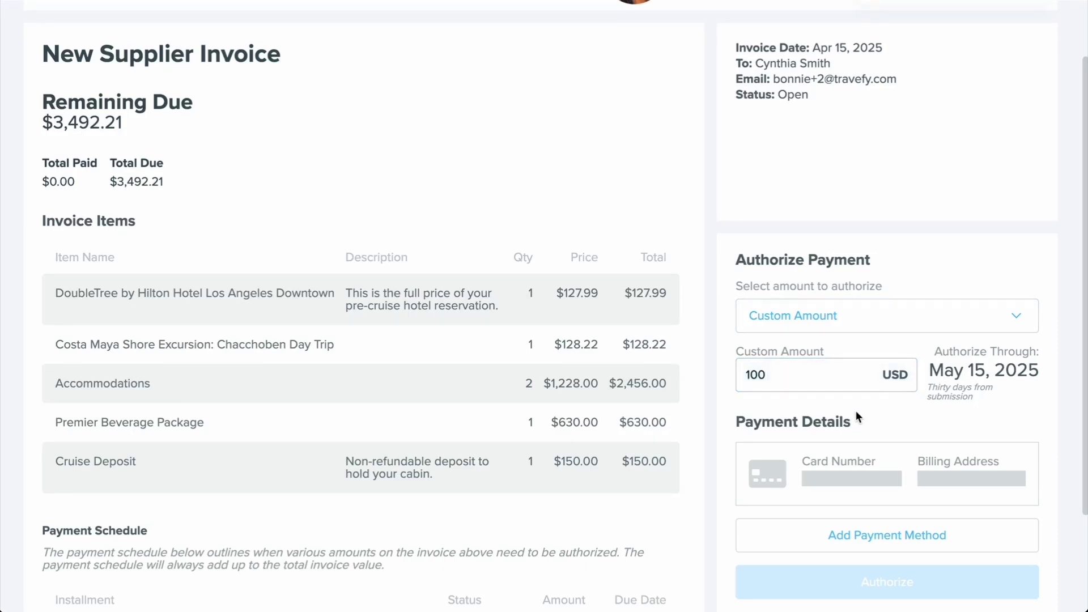
scroll(856, 410, down, 1)
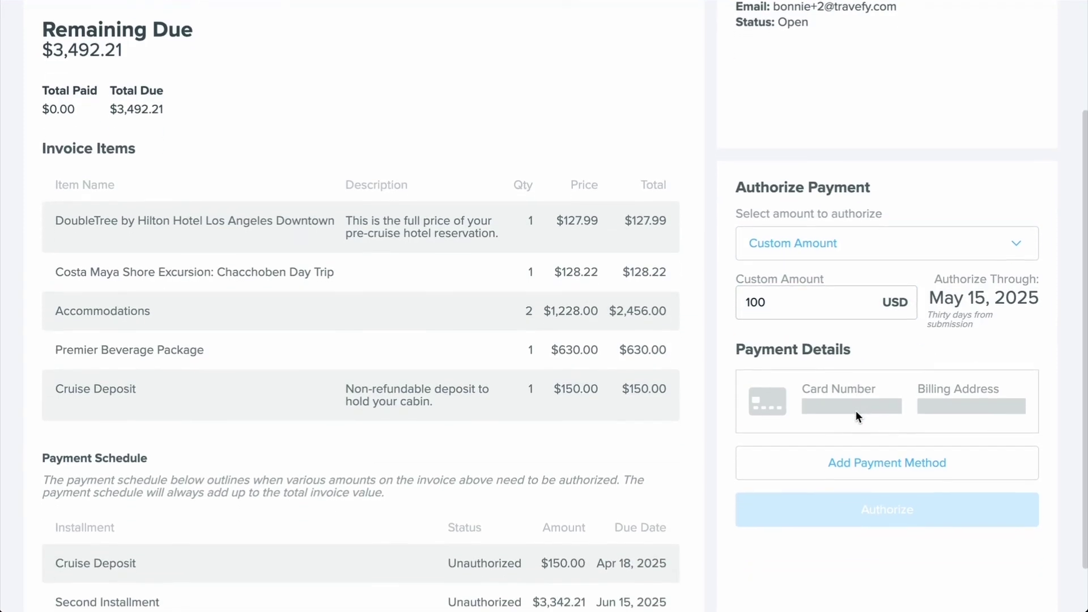
click(859, 465)
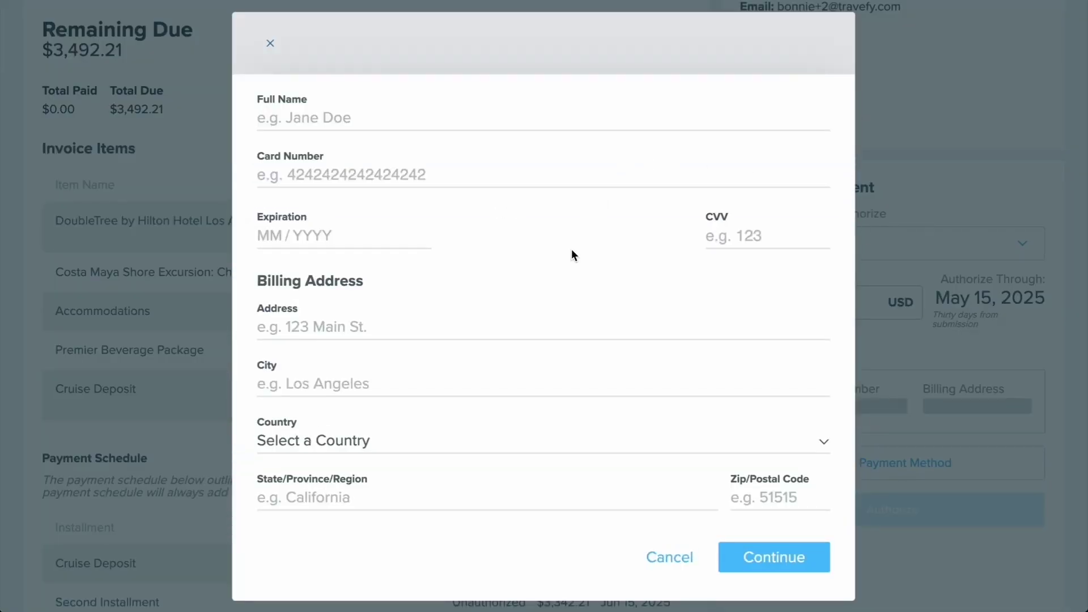
scroll(572, 250, down, 1)
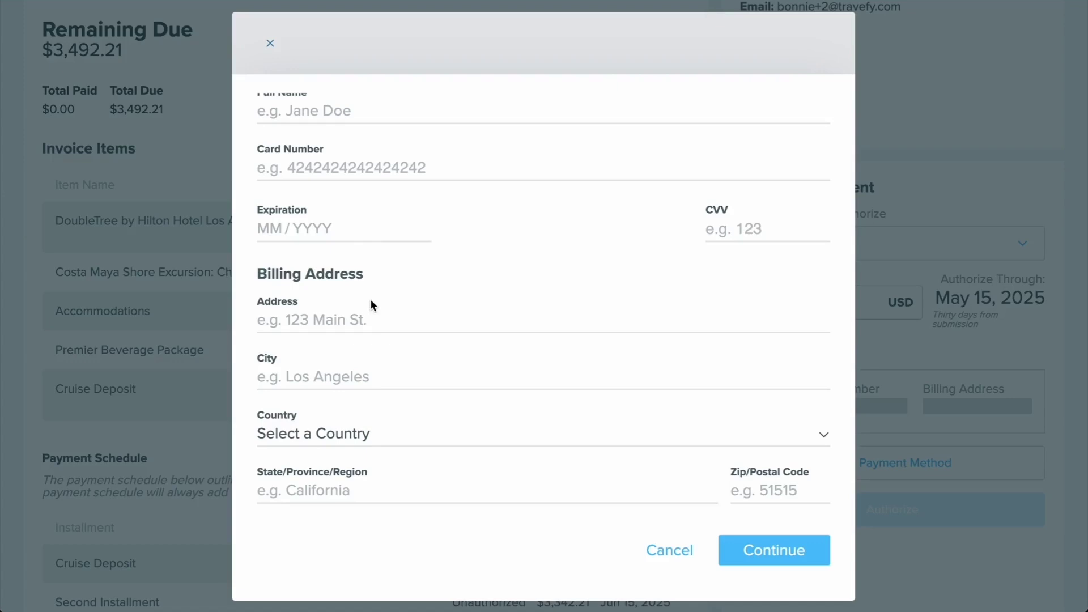
scroll(369, 301, down, 3)
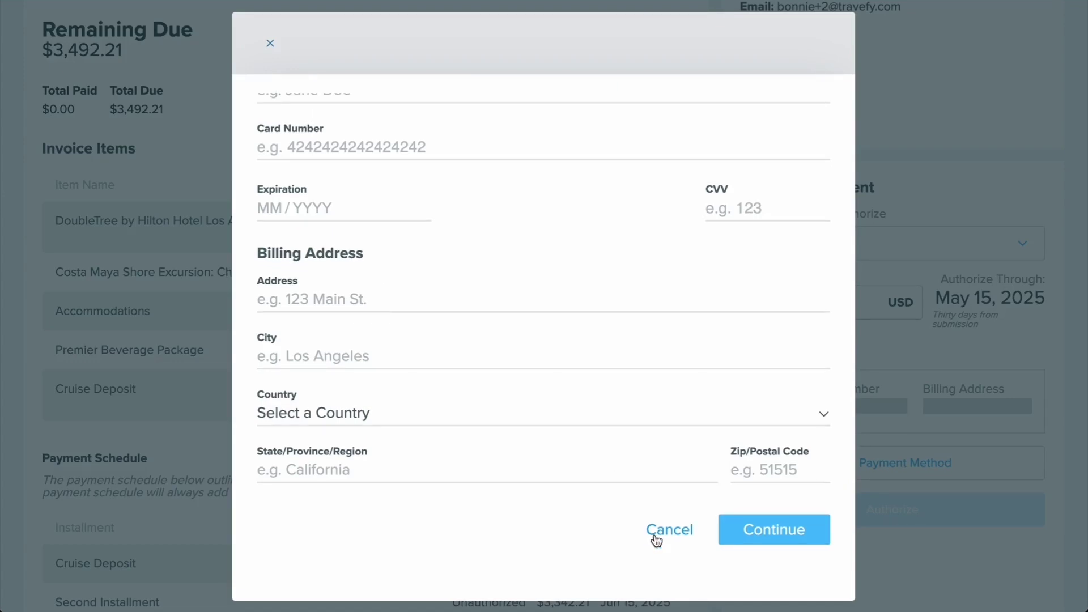
click(675, 533)
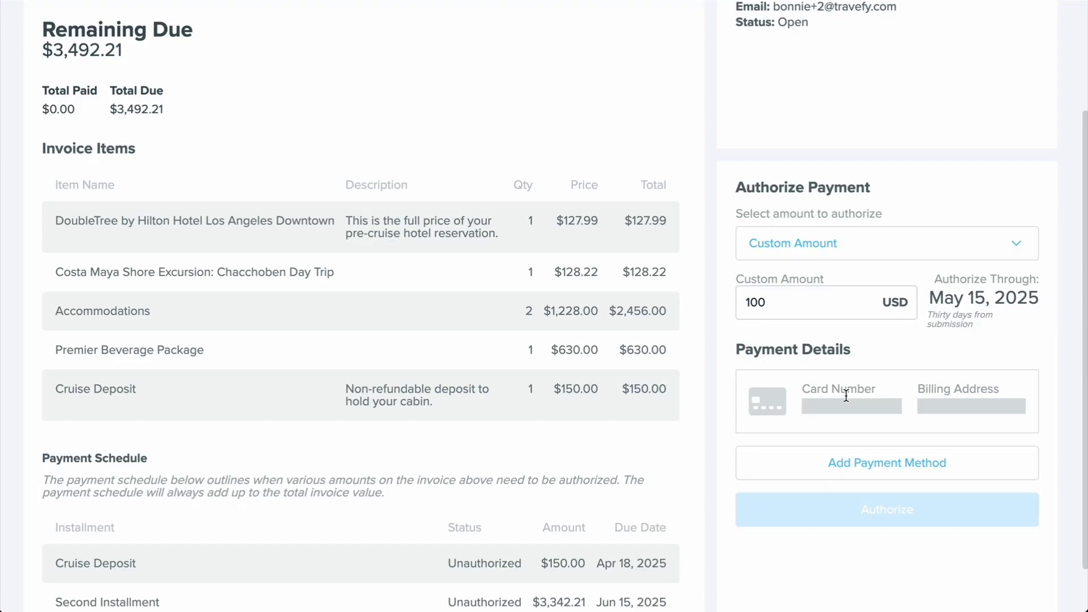
Attach the traveler's Visa card as the payment method for the $100 authorization
click(852, 459)
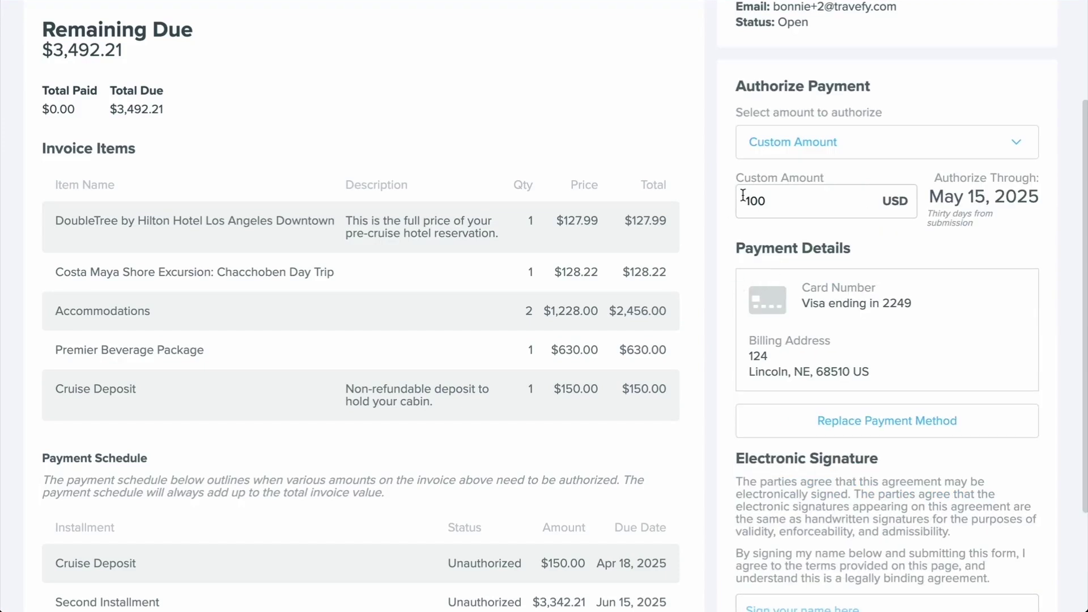
click(766, 192)
scroll(792, 351, down, 5)
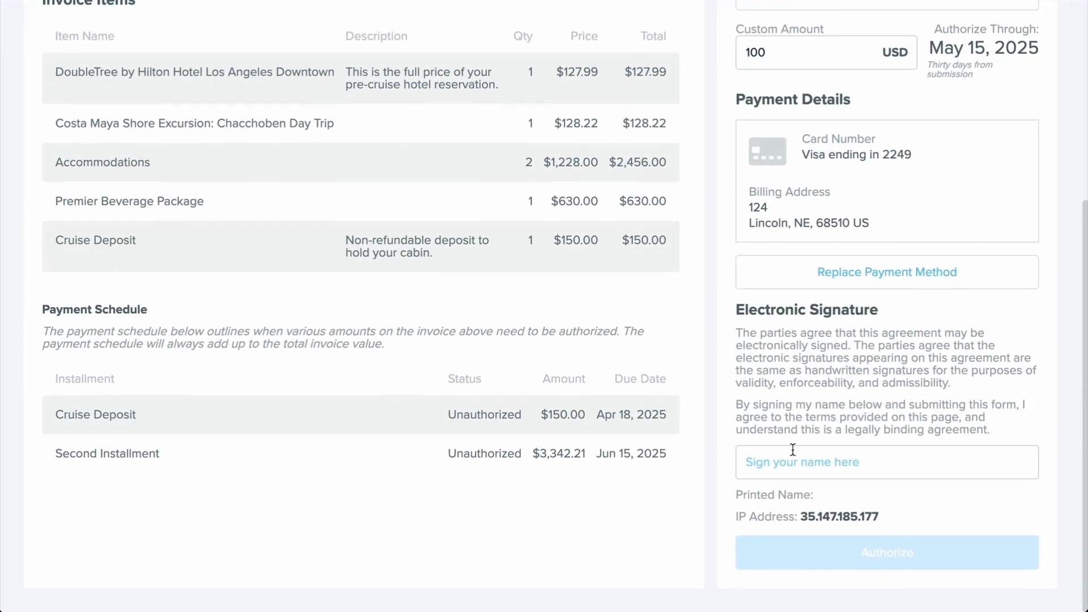
Sign the electronic signature field with the traveler's full name and authorize the $100 charge
click(792, 449)
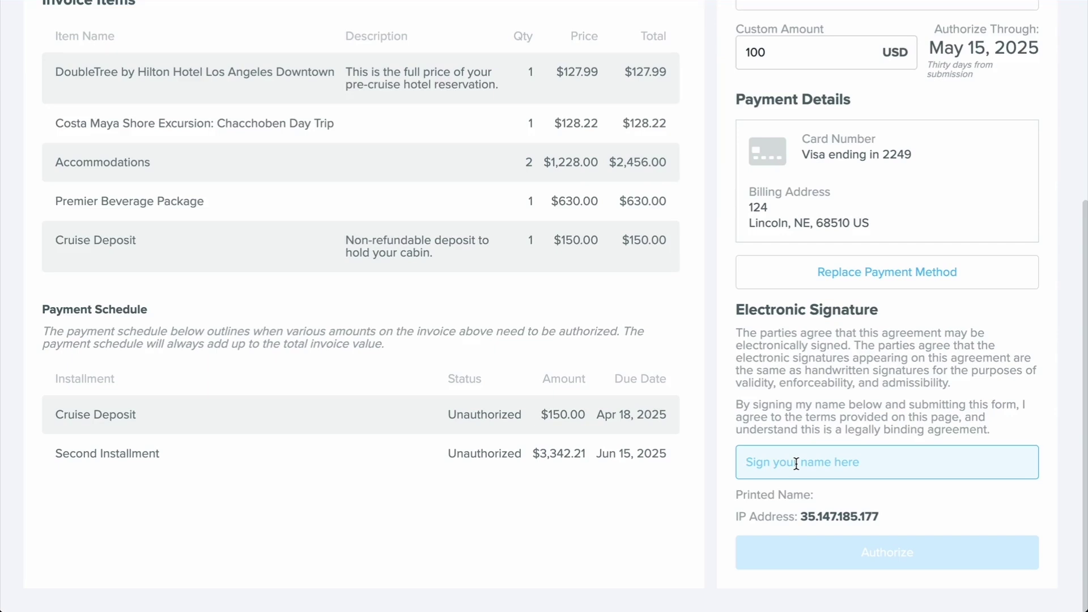
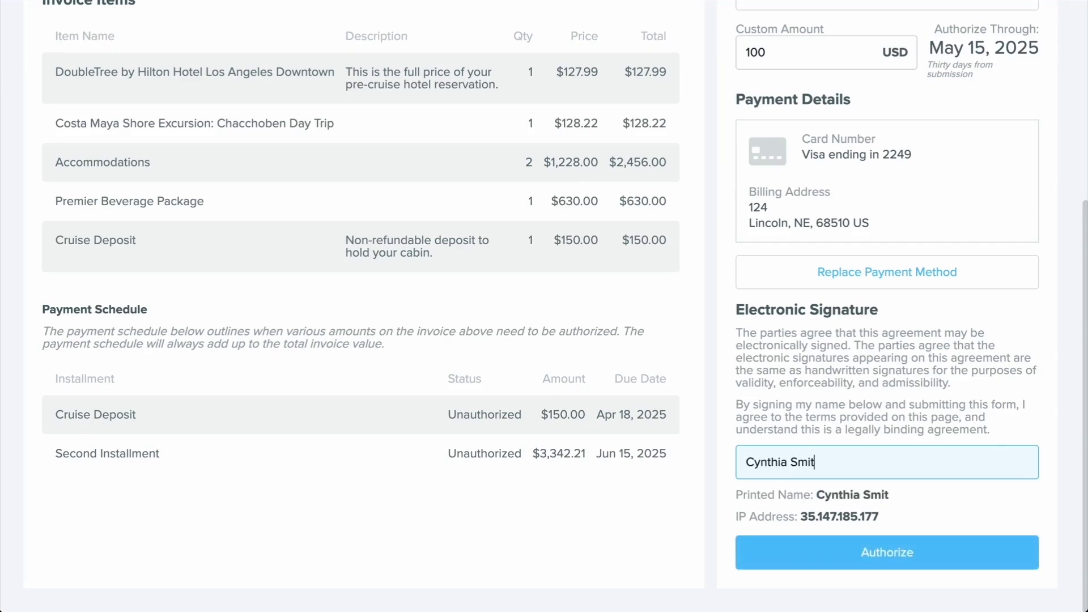
click(883, 552)
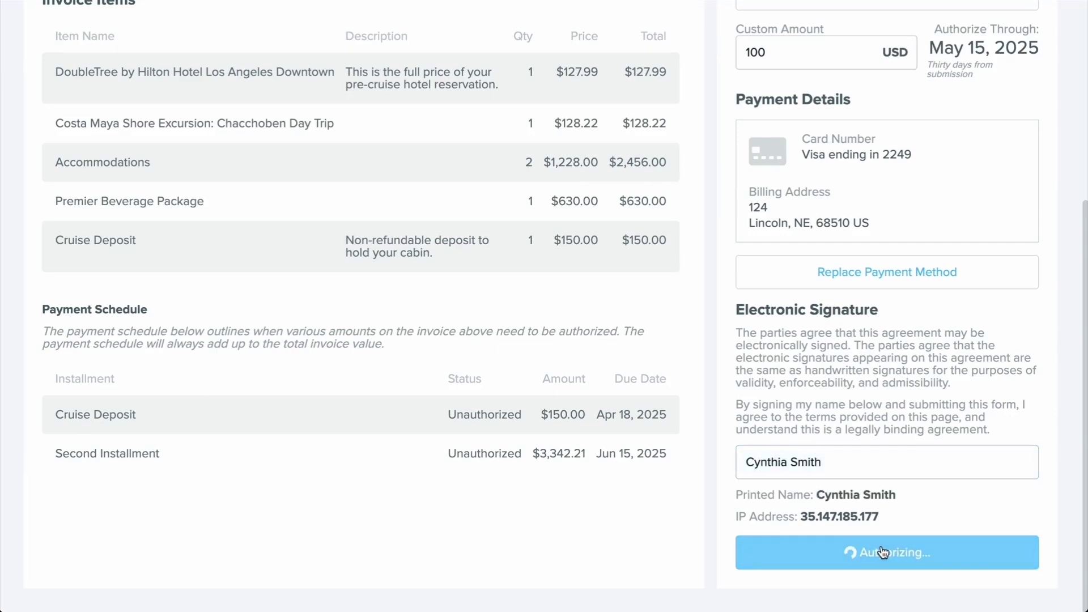
scroll(852, 278, up, 4)
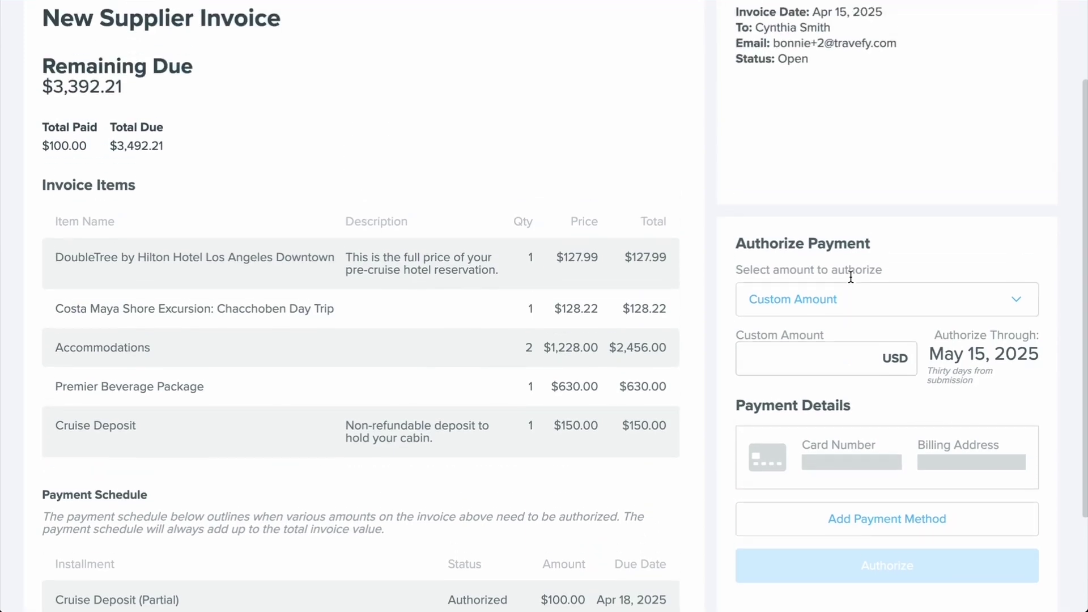
Return to the invoice's Authorizations view showing $100 authorized on Cruise Deposit (Partial)
scroll(850, 276, up, 1)
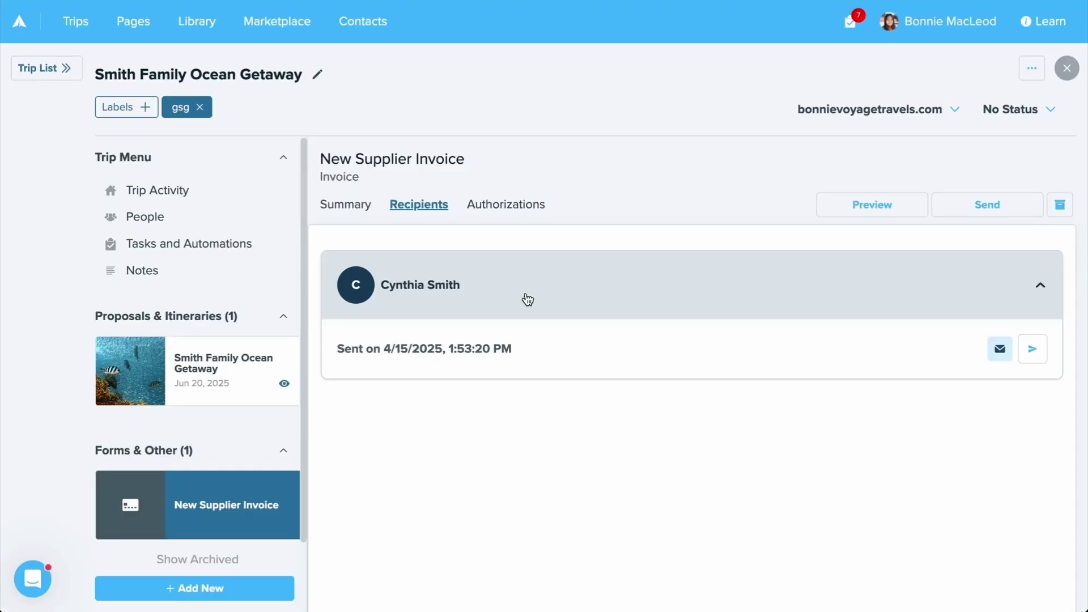
click(538, 206)
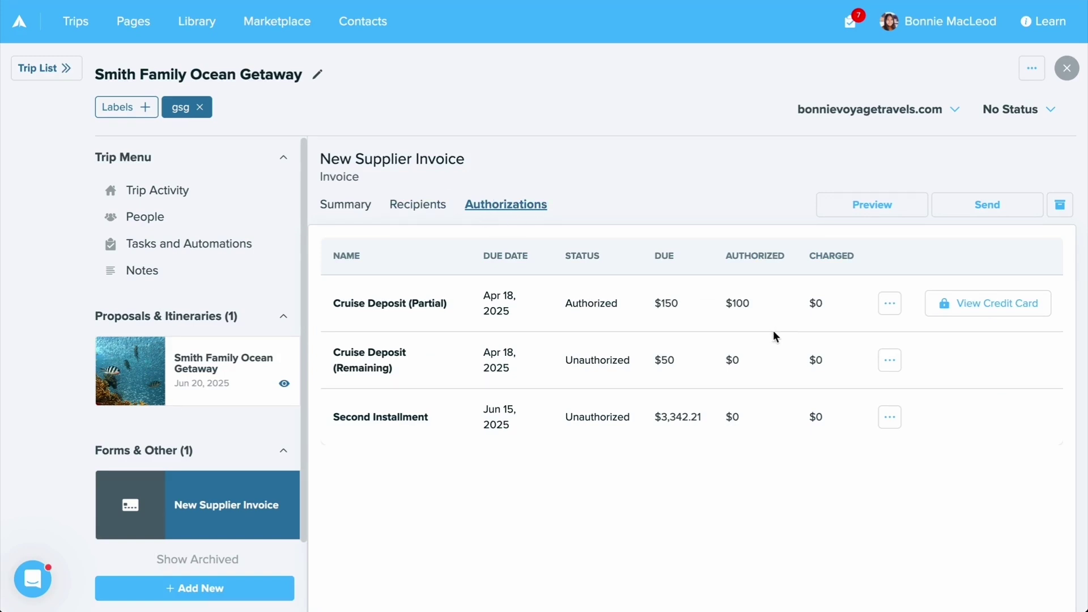
Check the $100 authorized and $50 remaining on Cruise Deposit (Partial), then mark it paid
double_click(740, 304)
click(660, 311)
drag(655, 310, 676, 307)
click(673, 360)
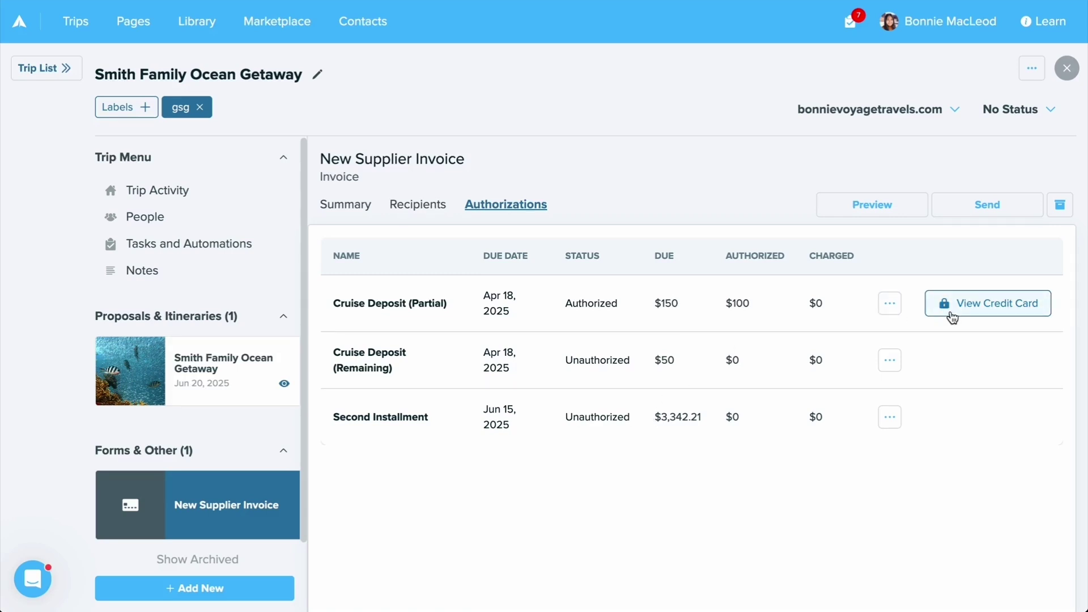
click(894, 306)
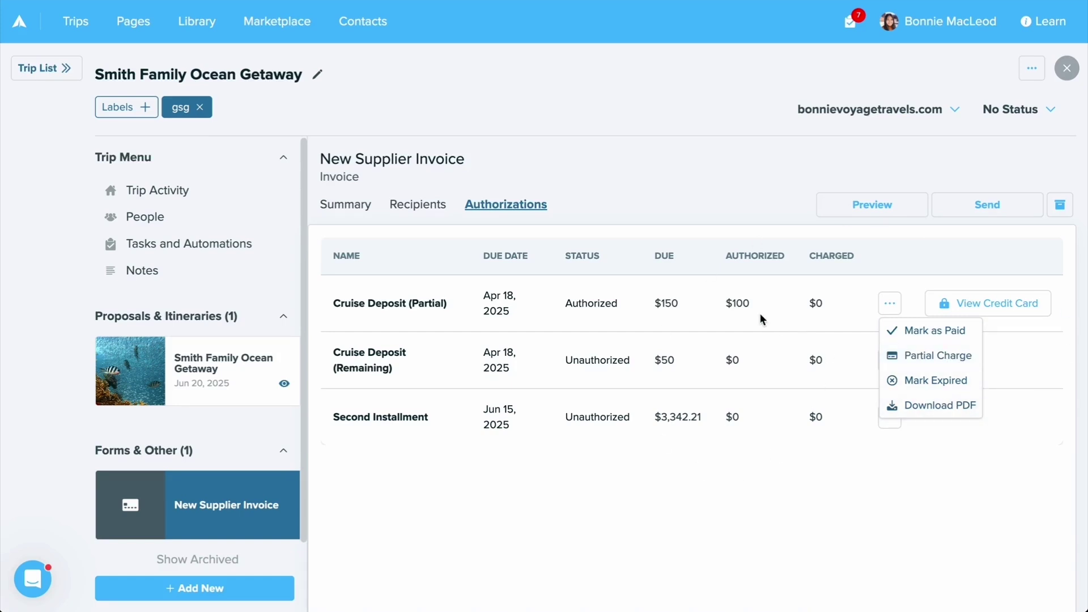
click(904, 334)
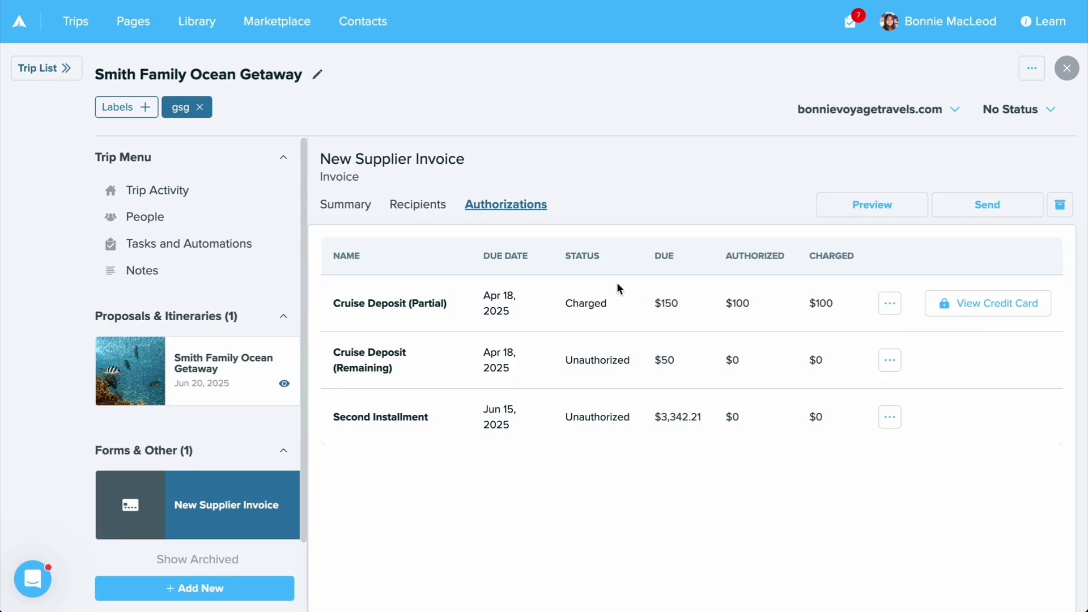